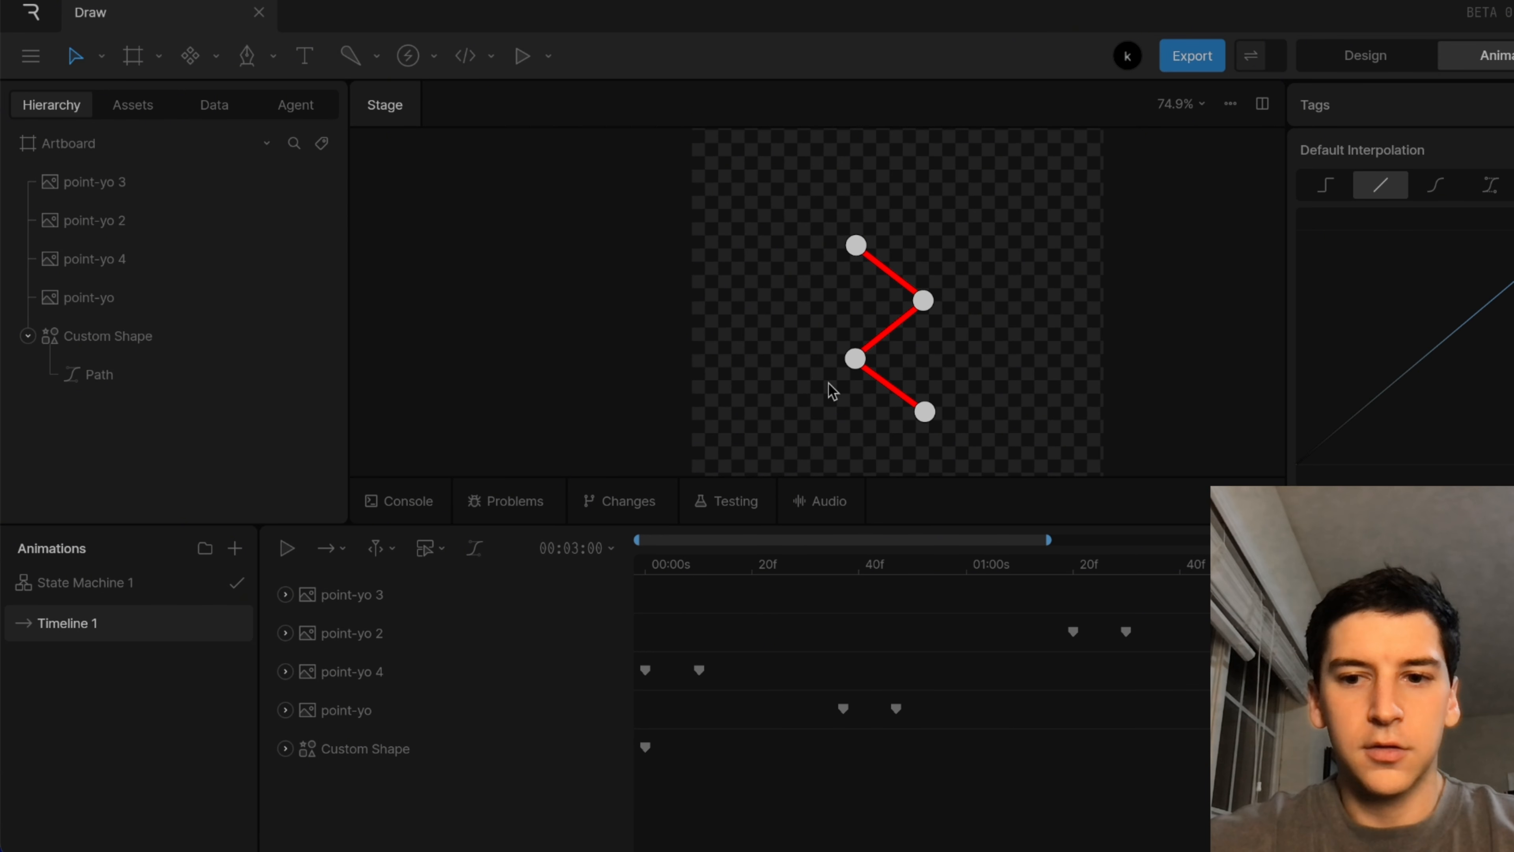
# Inspect the red zigzag path and its four points on the artboard with the interface panels hidden, and bring the panels back
pyautogui.press('super+backslash')
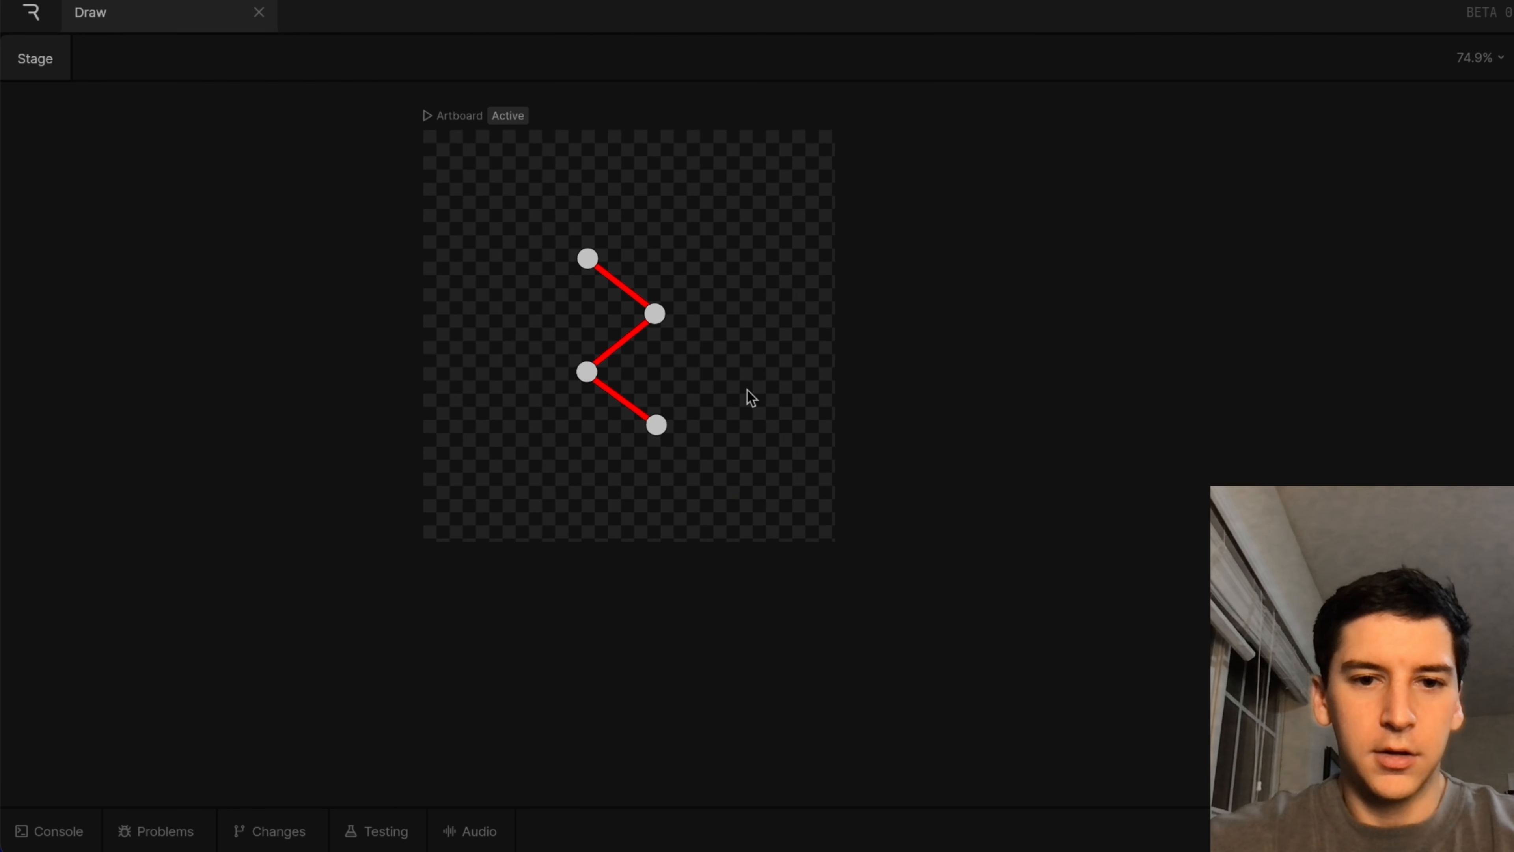
pyautogui.scroll(5, 747, 390)
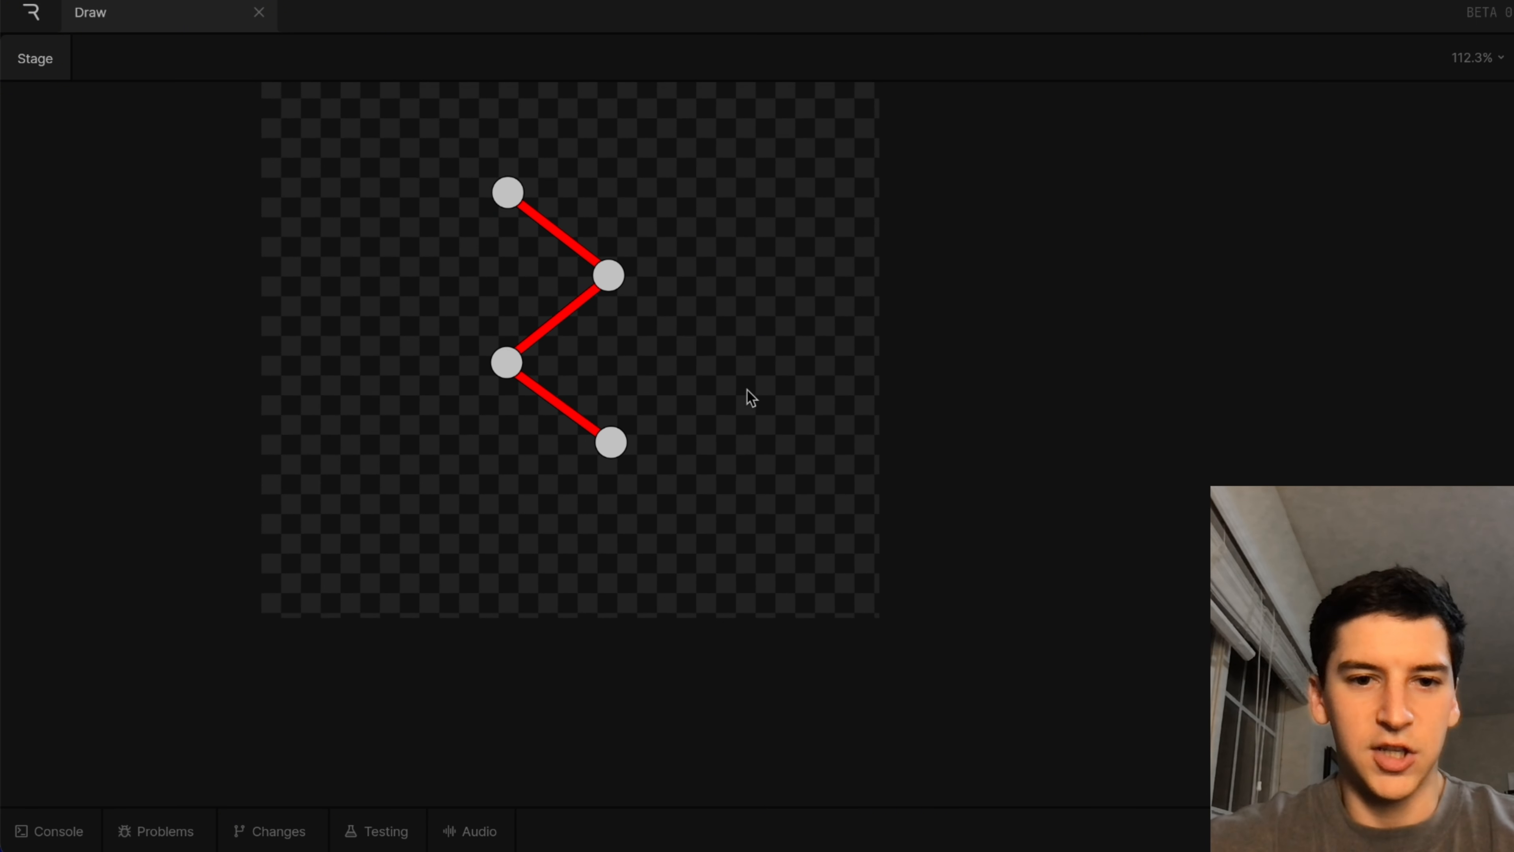
pyautogui.scroll(3, 747, 390)
pyautogui.hscroll(-3, 747, 390)
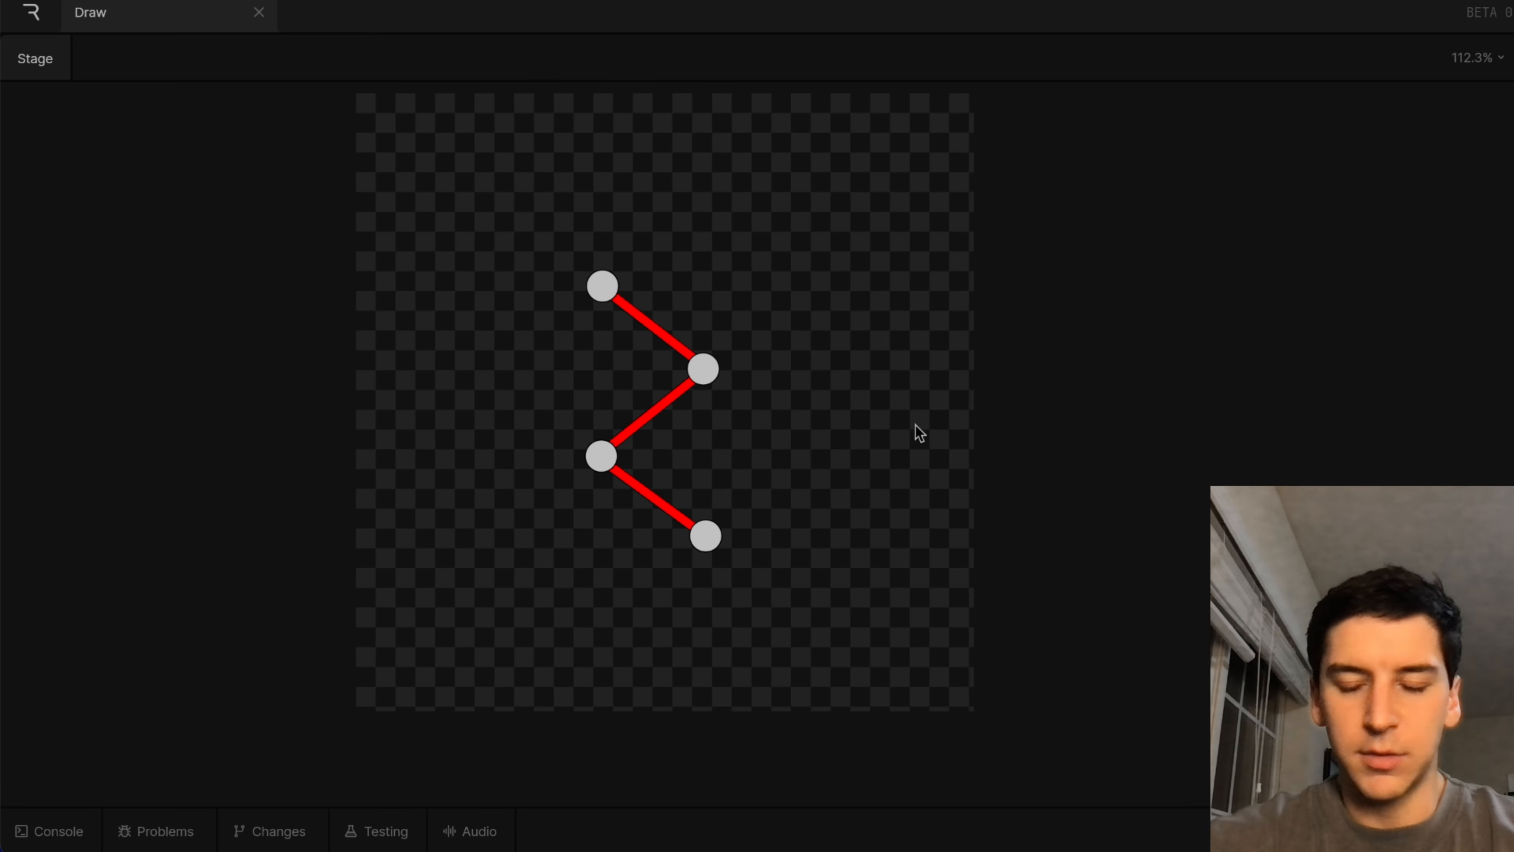
pyautogui.press('super+backslash')
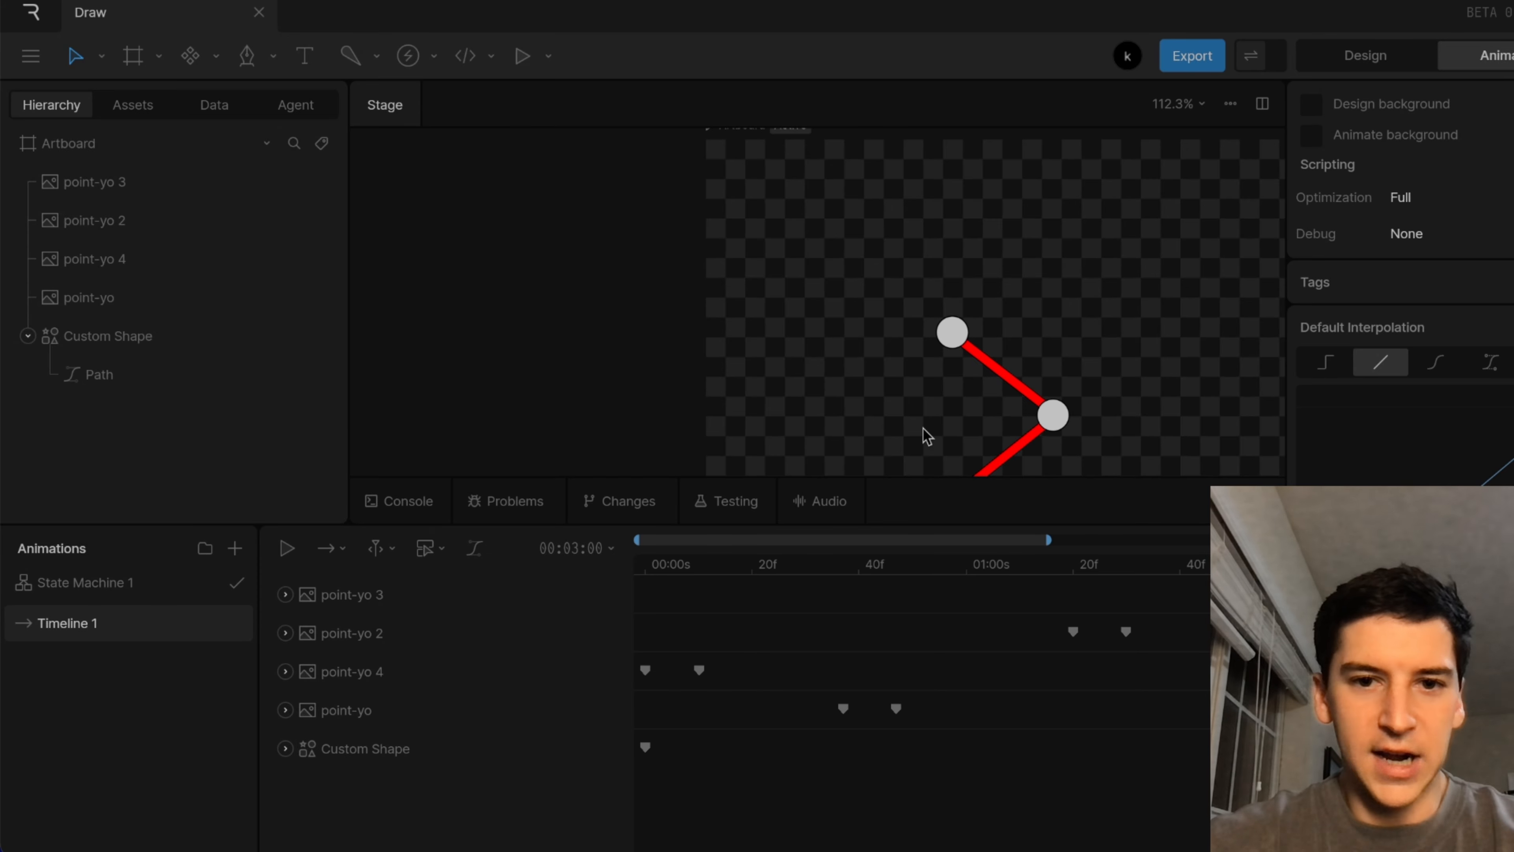
pyautogui.hscroll(2, 923, 428)
pyautogui.scroll(-1, 923, 428)
pyautogui.hscroll(2, 925, 436)
pyautogui.scroll(-1, 925, 435)
pyautogui.scroll(-5, 965, 305)
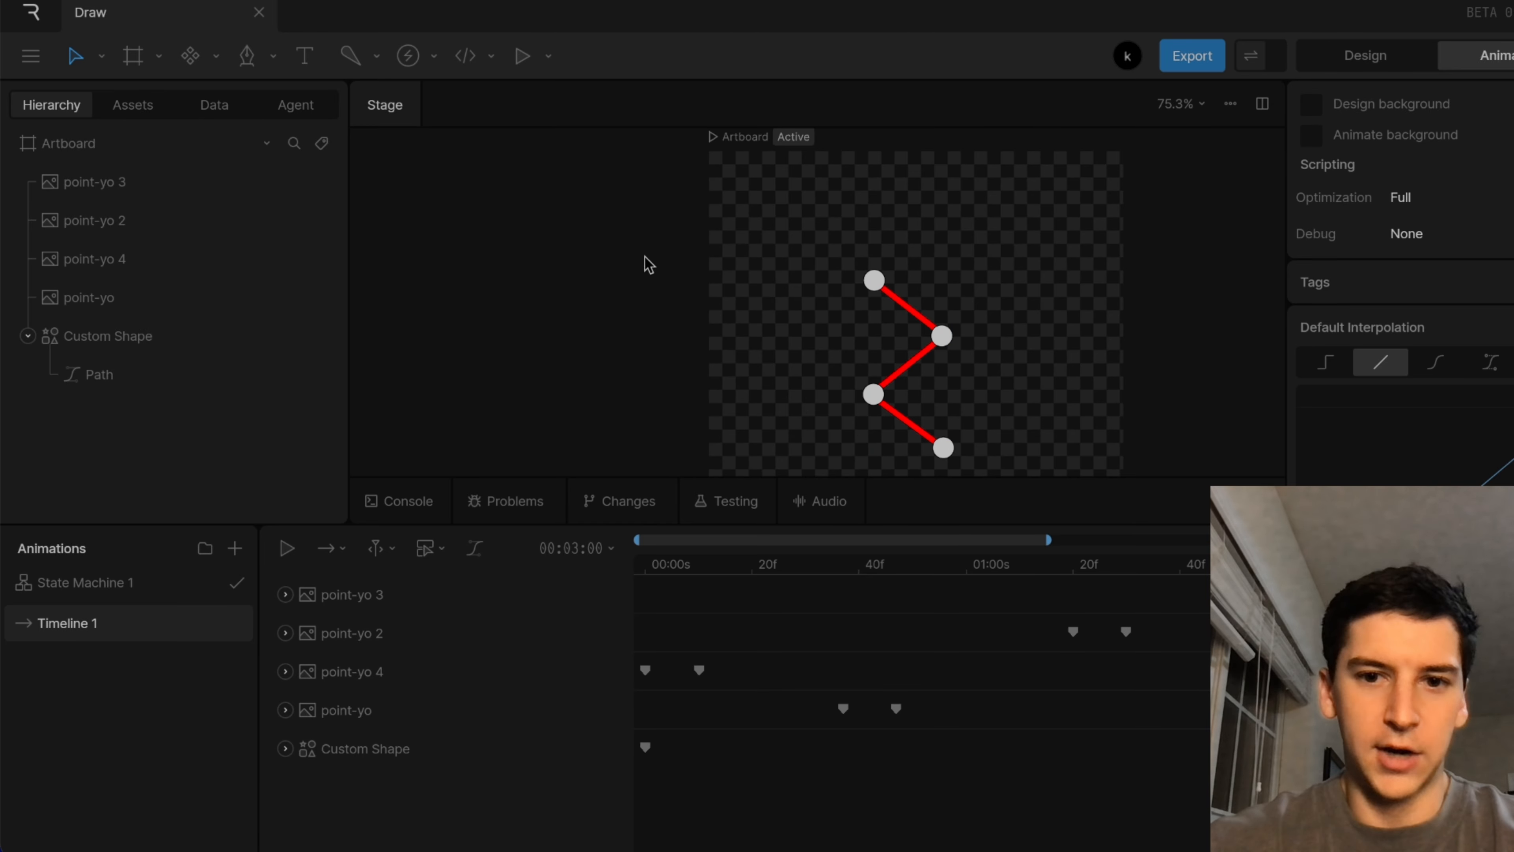
# Add Timeline 1 to the render queue and set its output format to PNG Seq
pyautogui.click(31, 58)
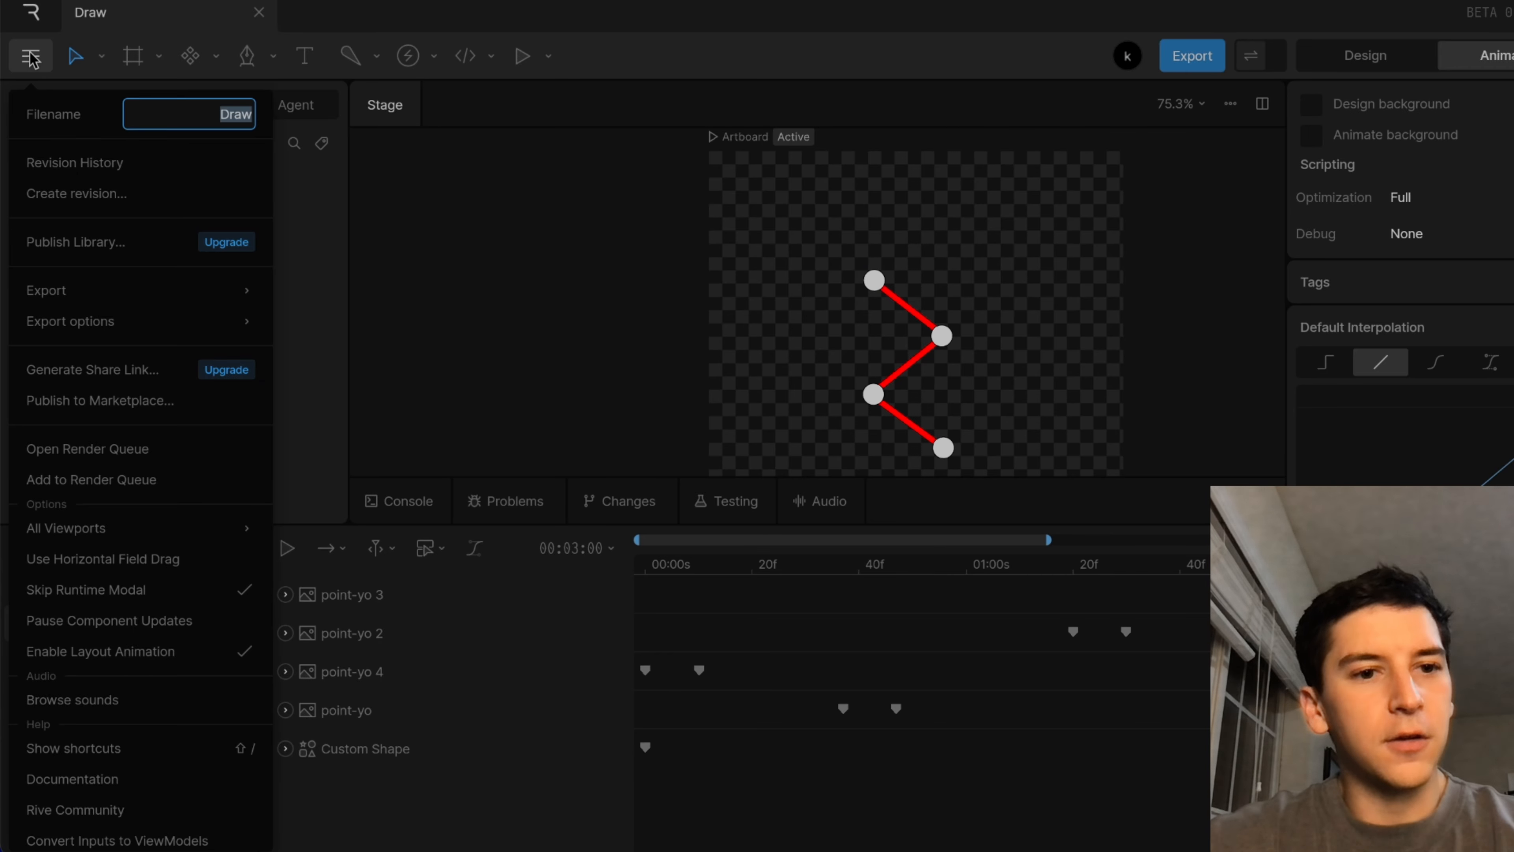
pyautogui.click(196, 481)
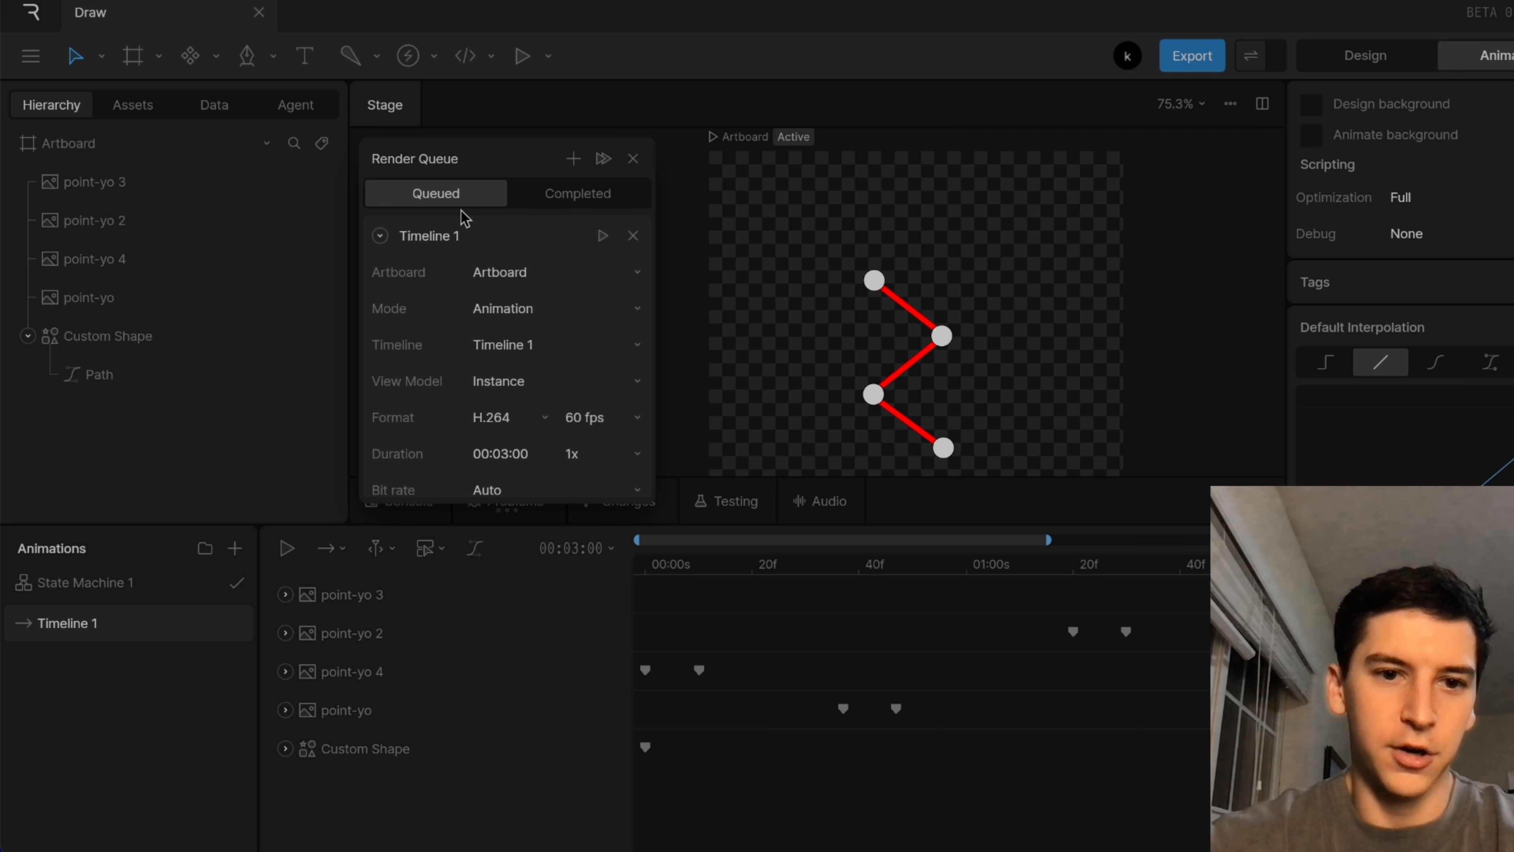
pyautogui.click(544, 422)
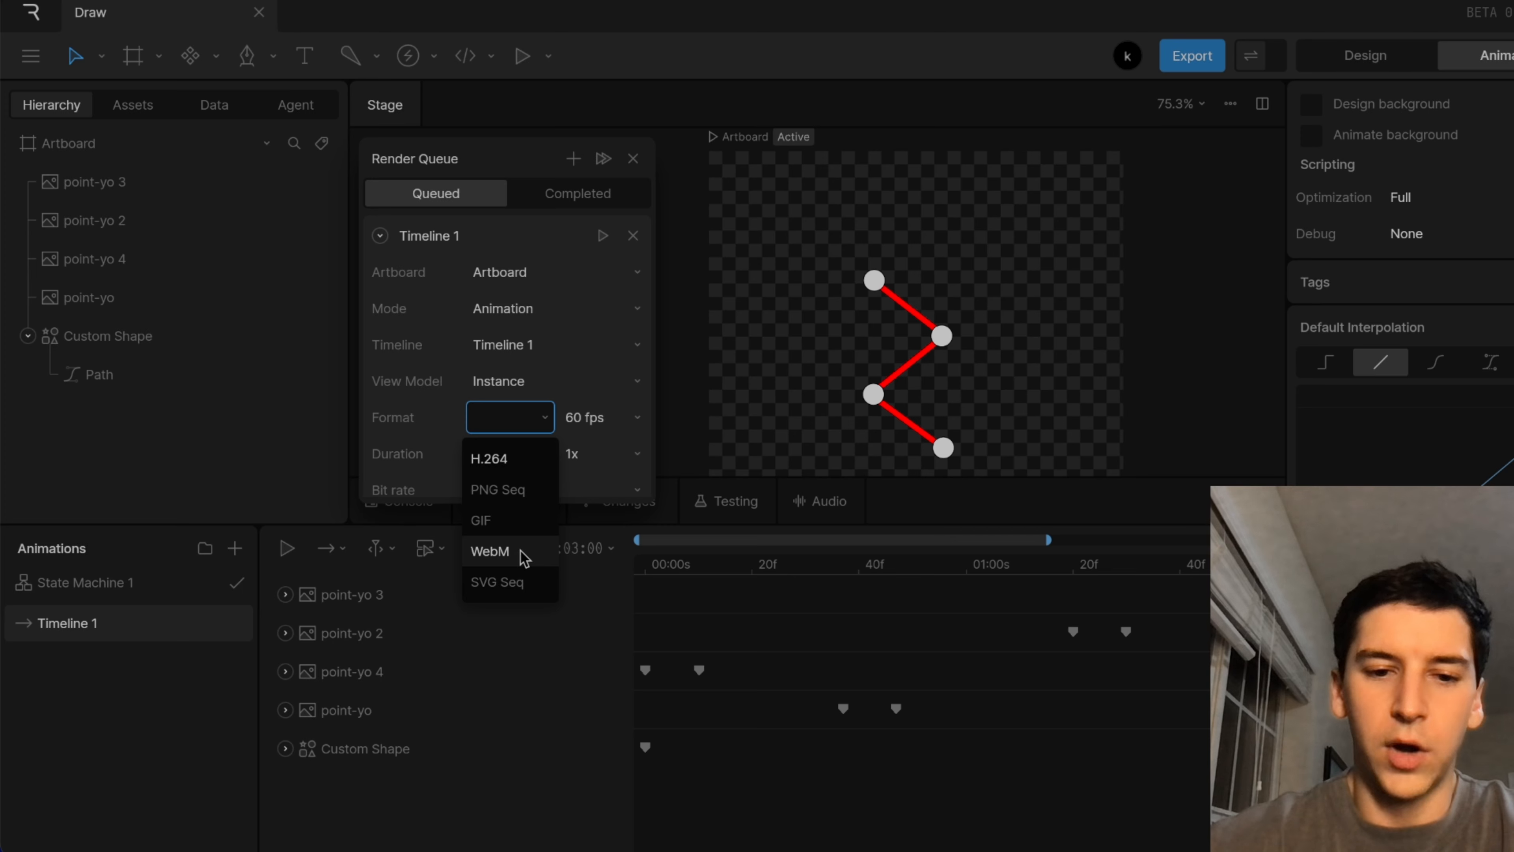
pyautogui.click(534, 490)
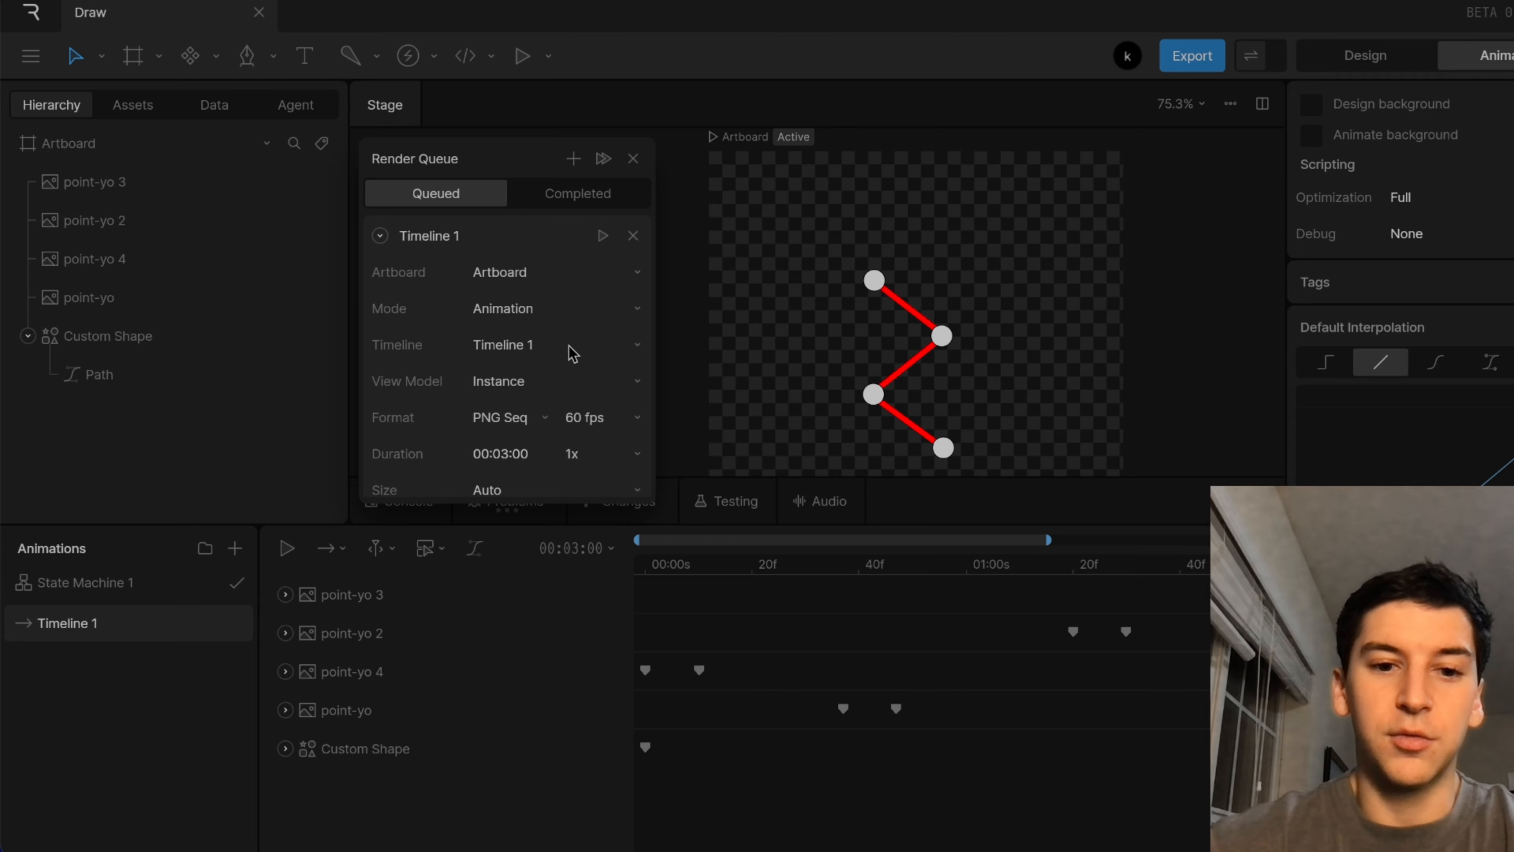
pyautogui.scroll(-2, 556, 424)
pyautogui.scroll(2, 559, 425)
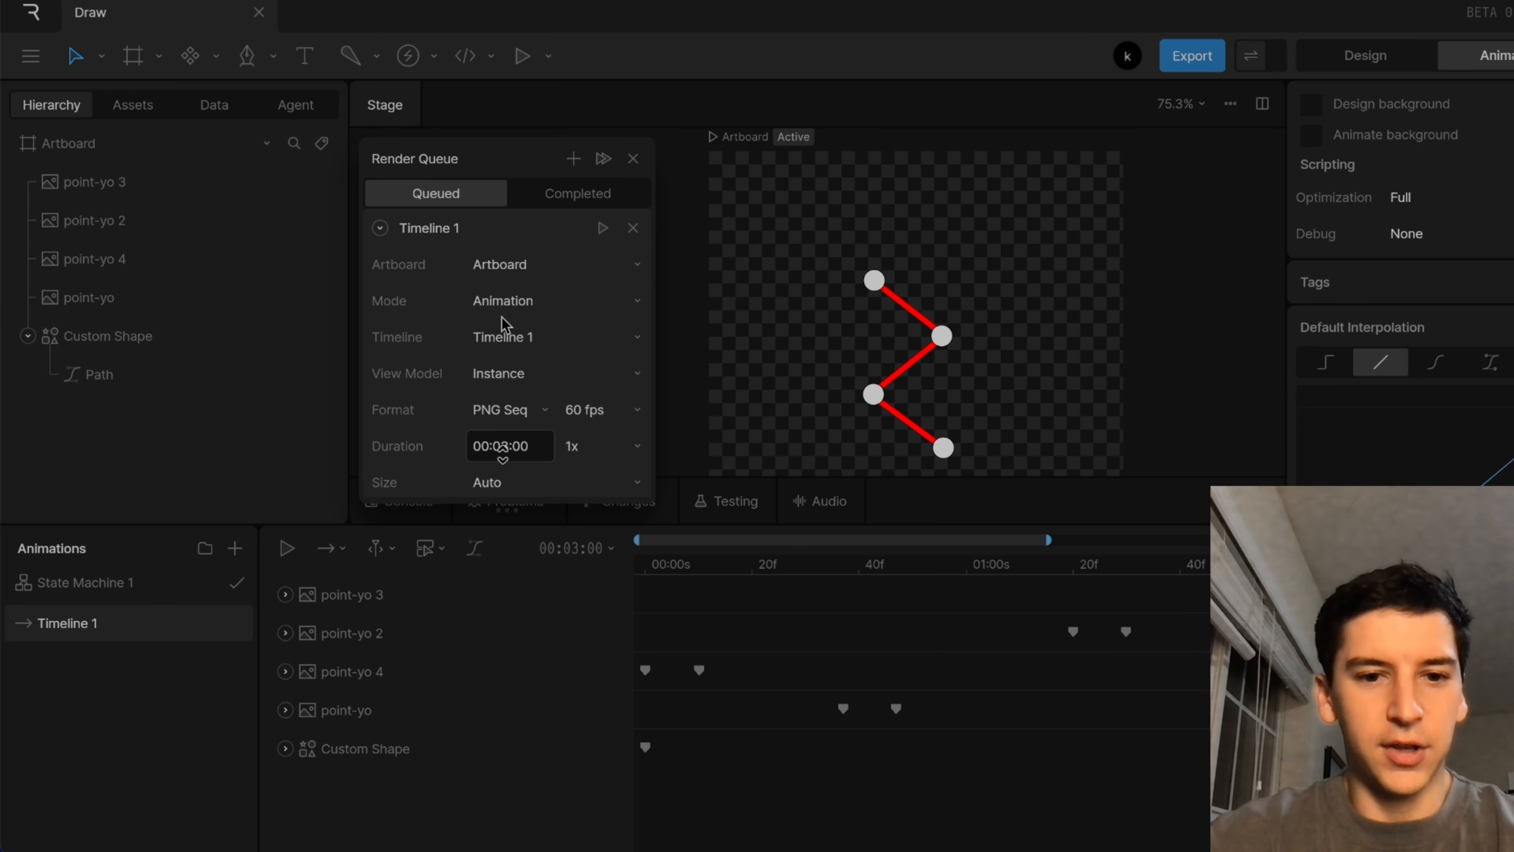
# Rename the queued Timeline 1 render job to "tutorial"
pyautogui.click(460, 227)
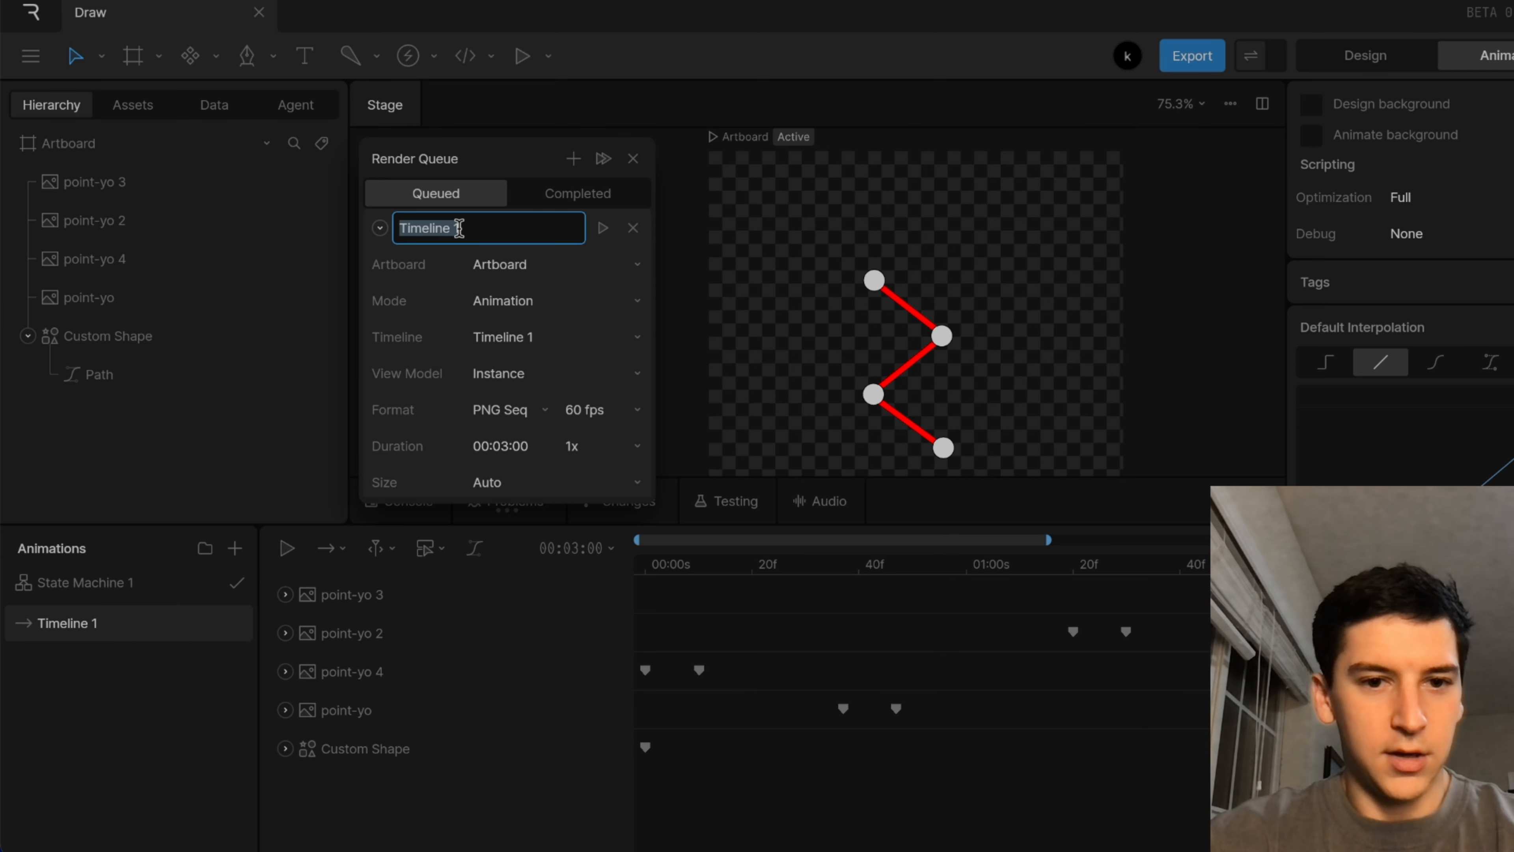
pyautogui.click(461, 227)
pyautogui.hotkey('ctrl', 'a')
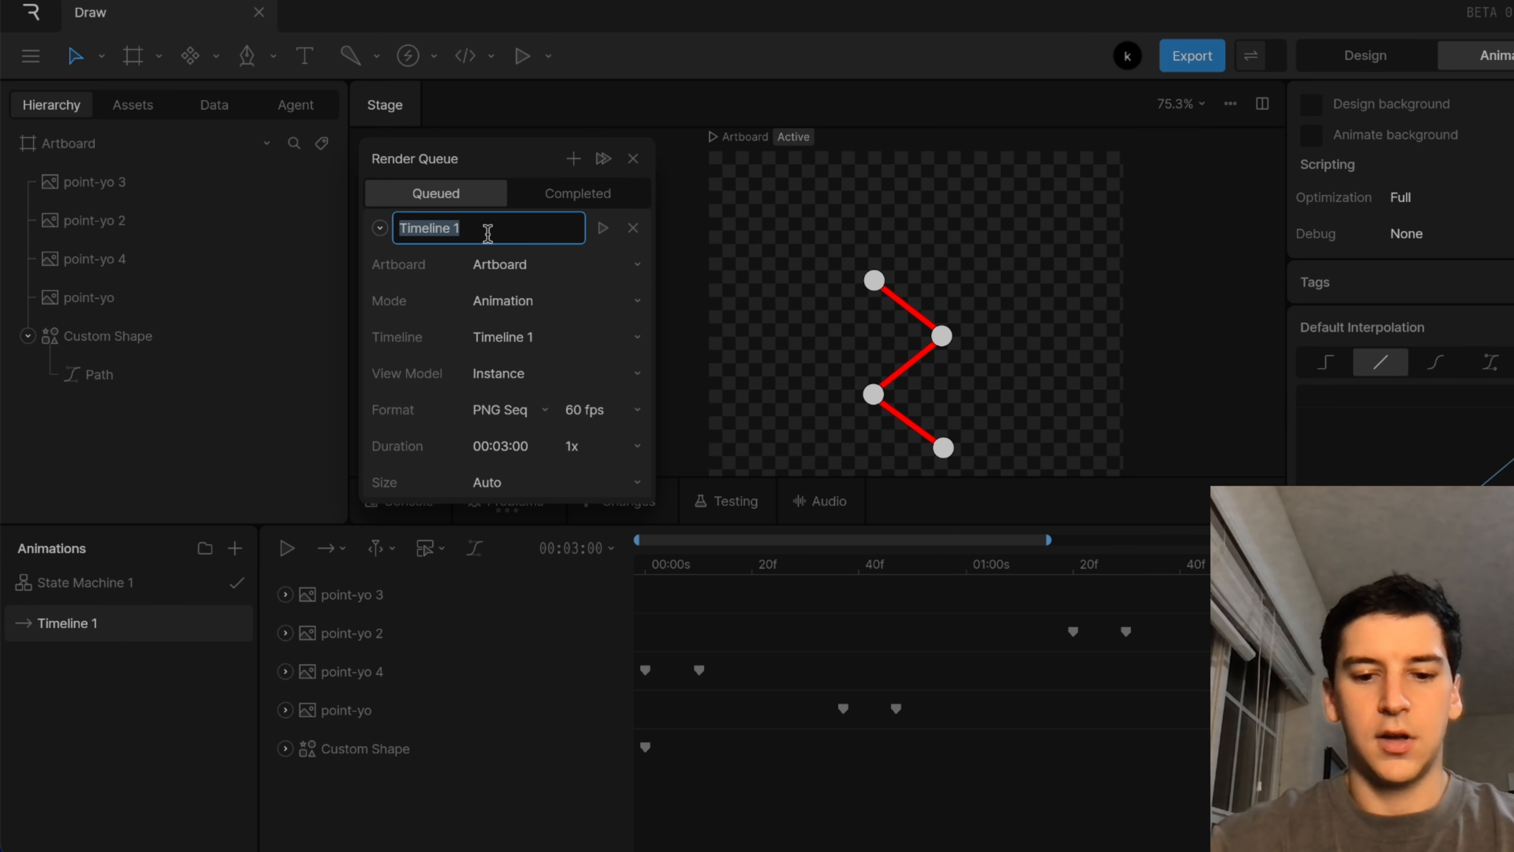
pyautogui.write('tutorial')
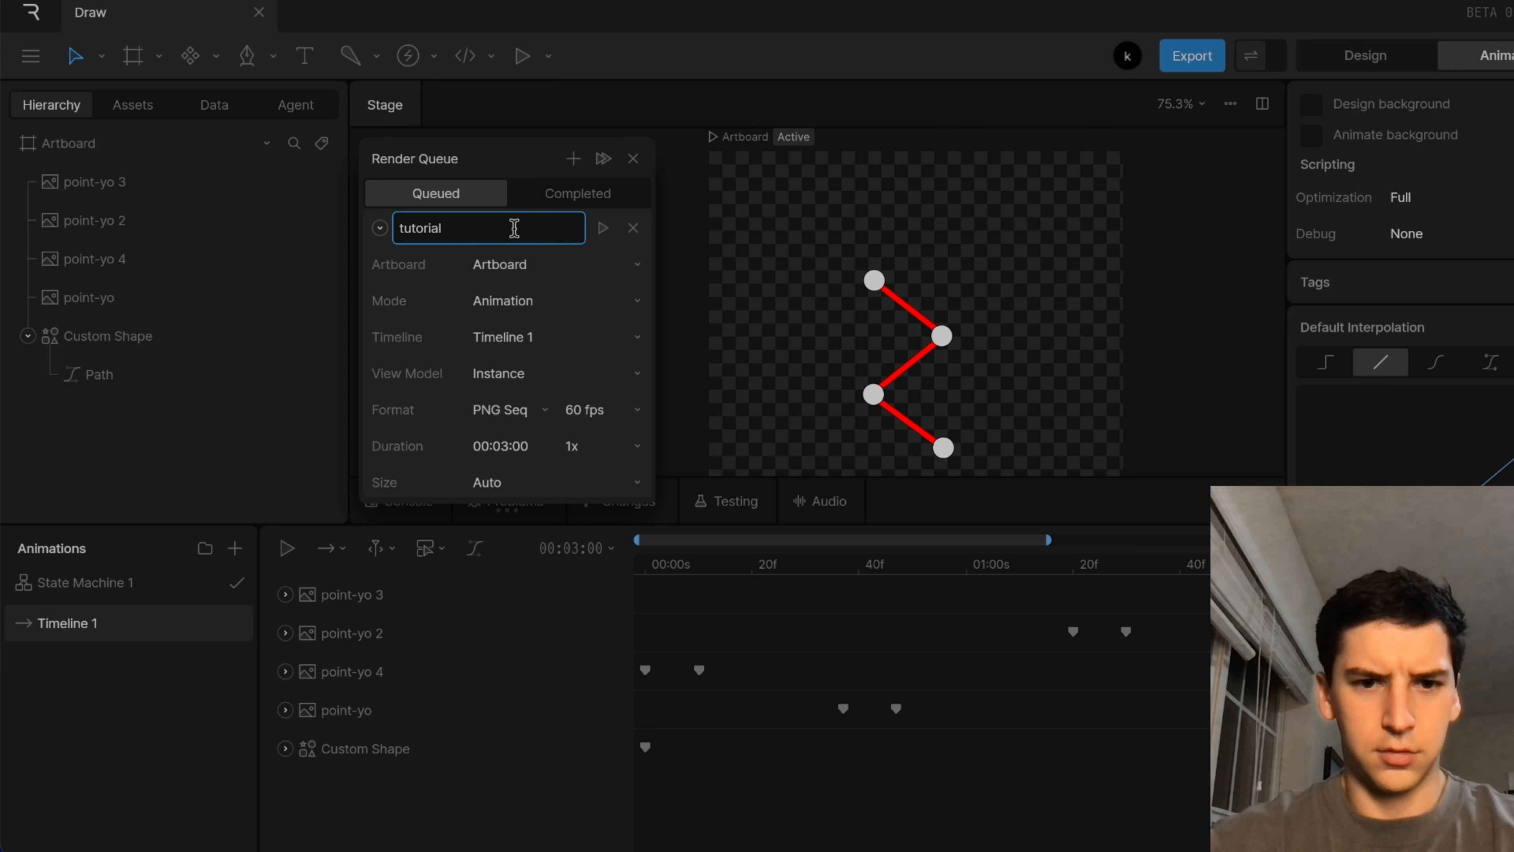
pyautogui.press('Return')
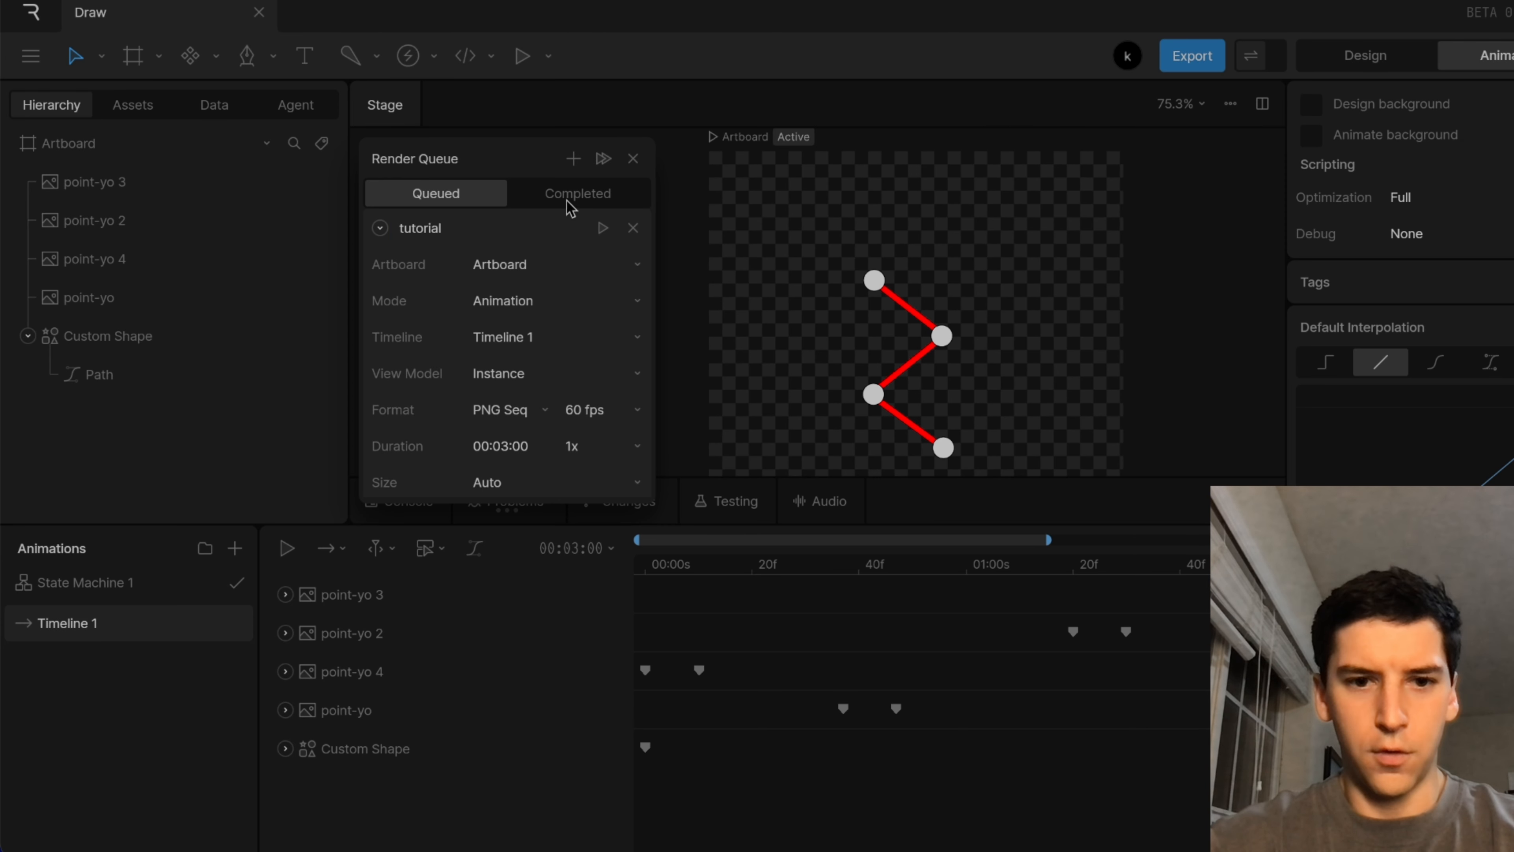
# Remove the extra "tutorial-animation" job from the render queue
pyautogui.scroll(-3, 514, 409)
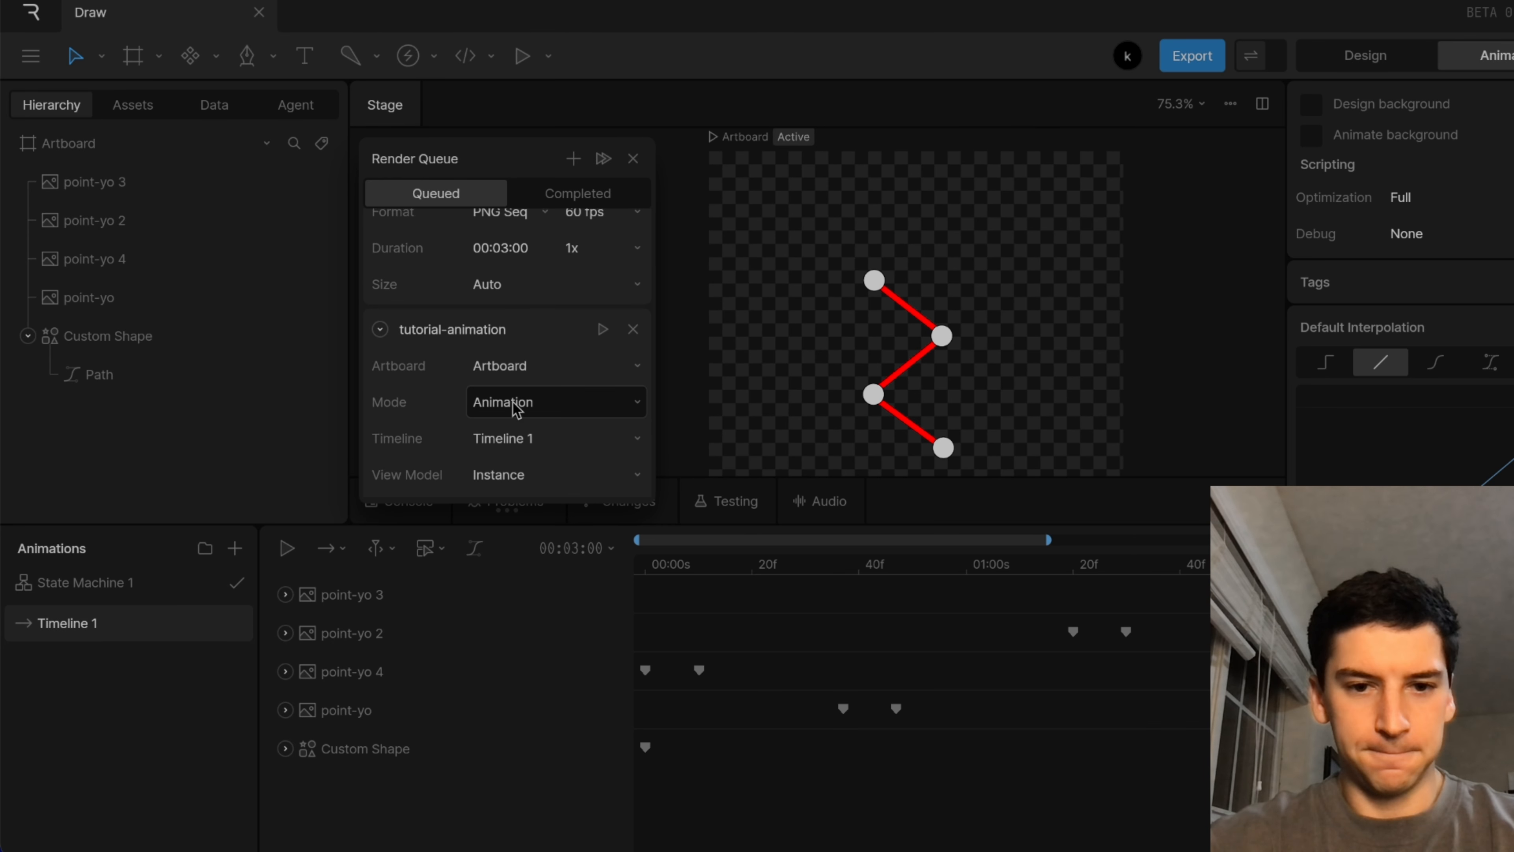
pyautogui.click(632, 326)
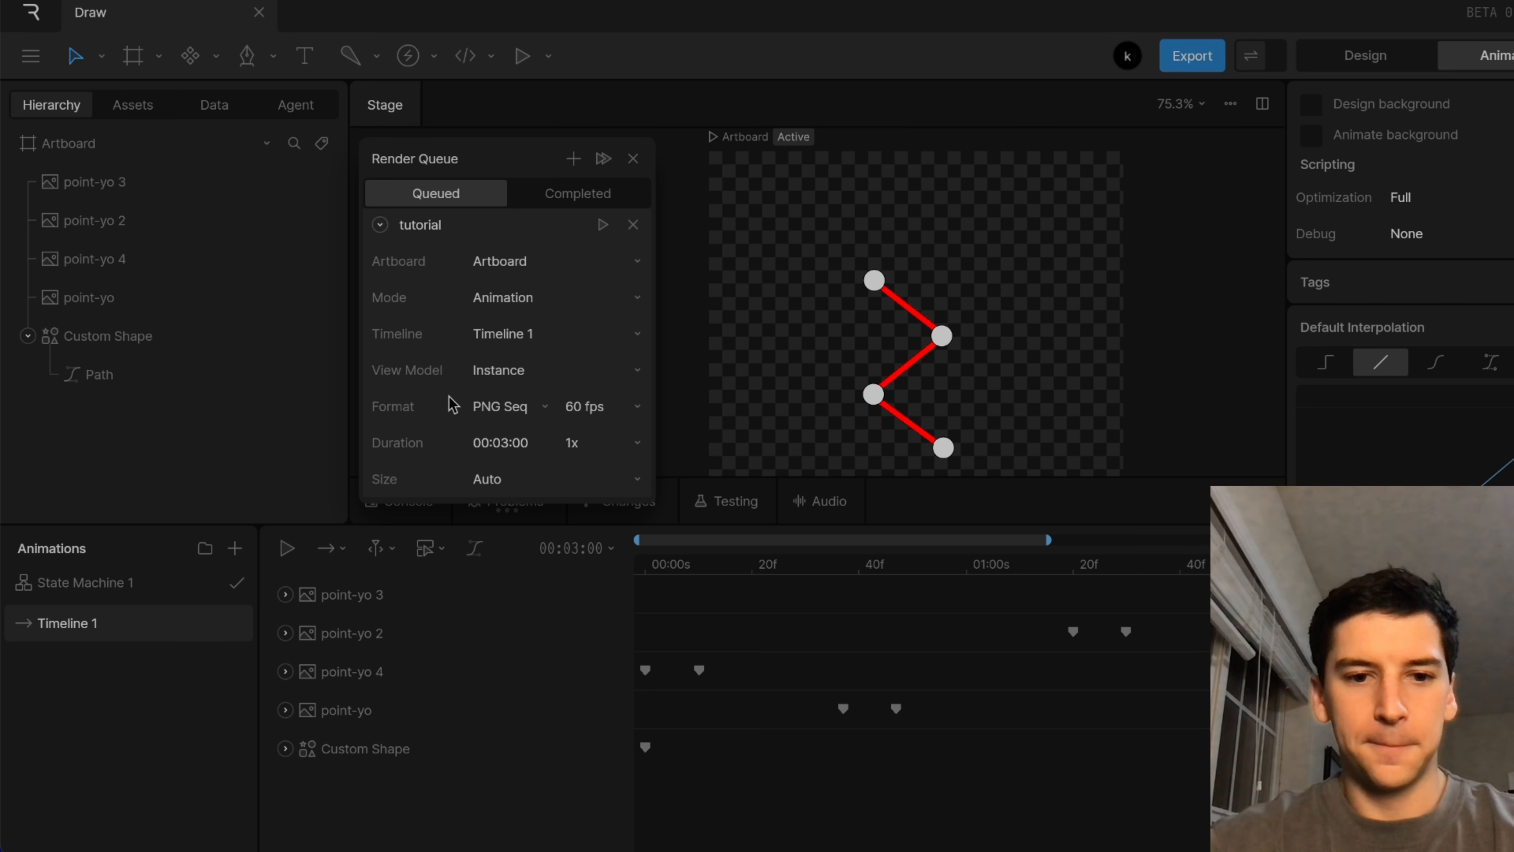
pyautogui.scroll(1, 453, 405)
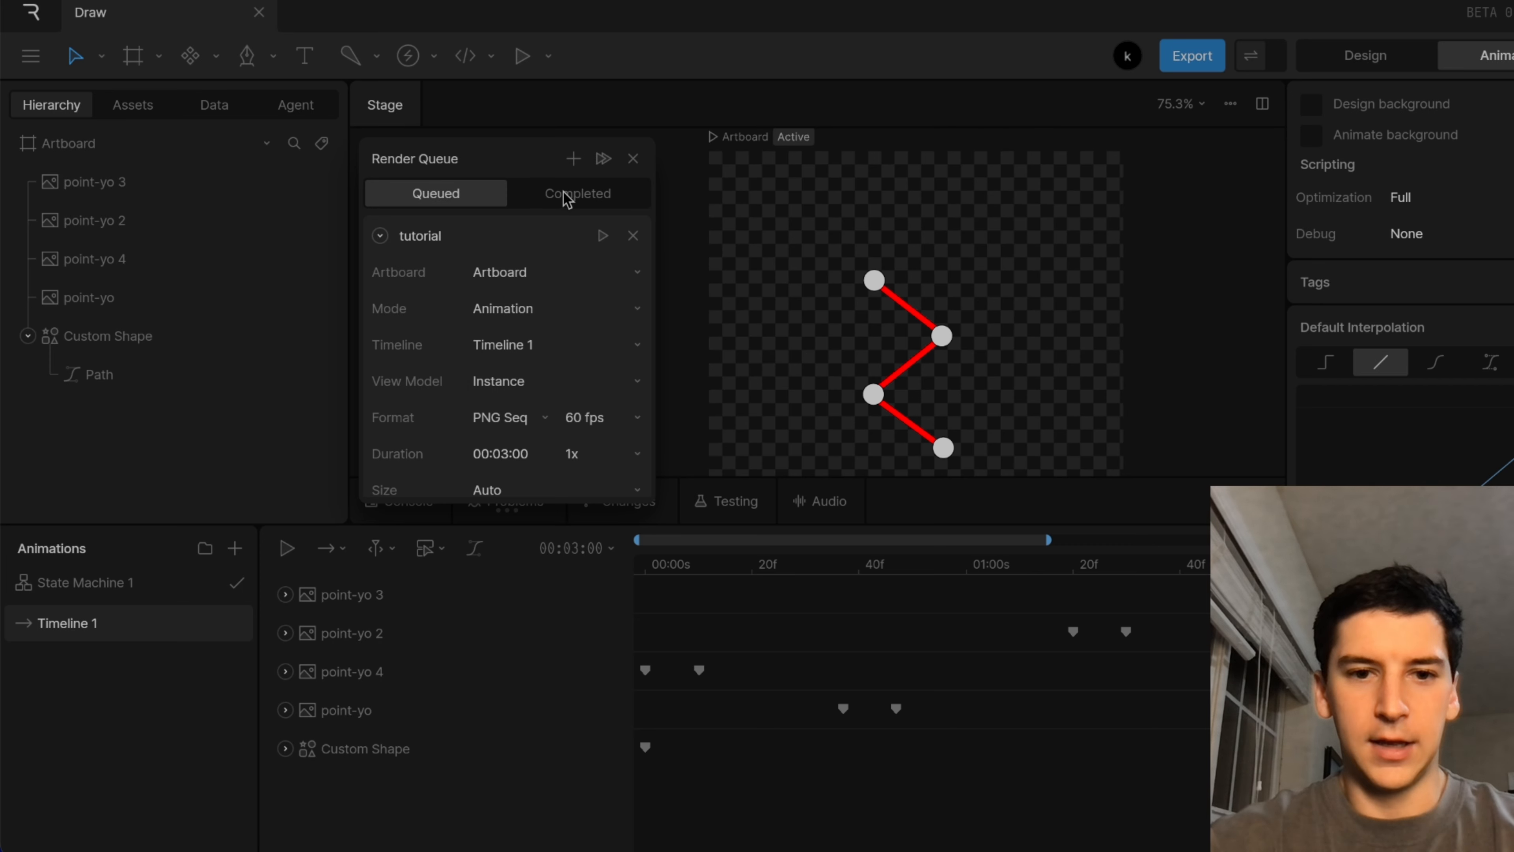
# Render the "tutorial" job and download its completed output
pyautogui.click(603, 237)
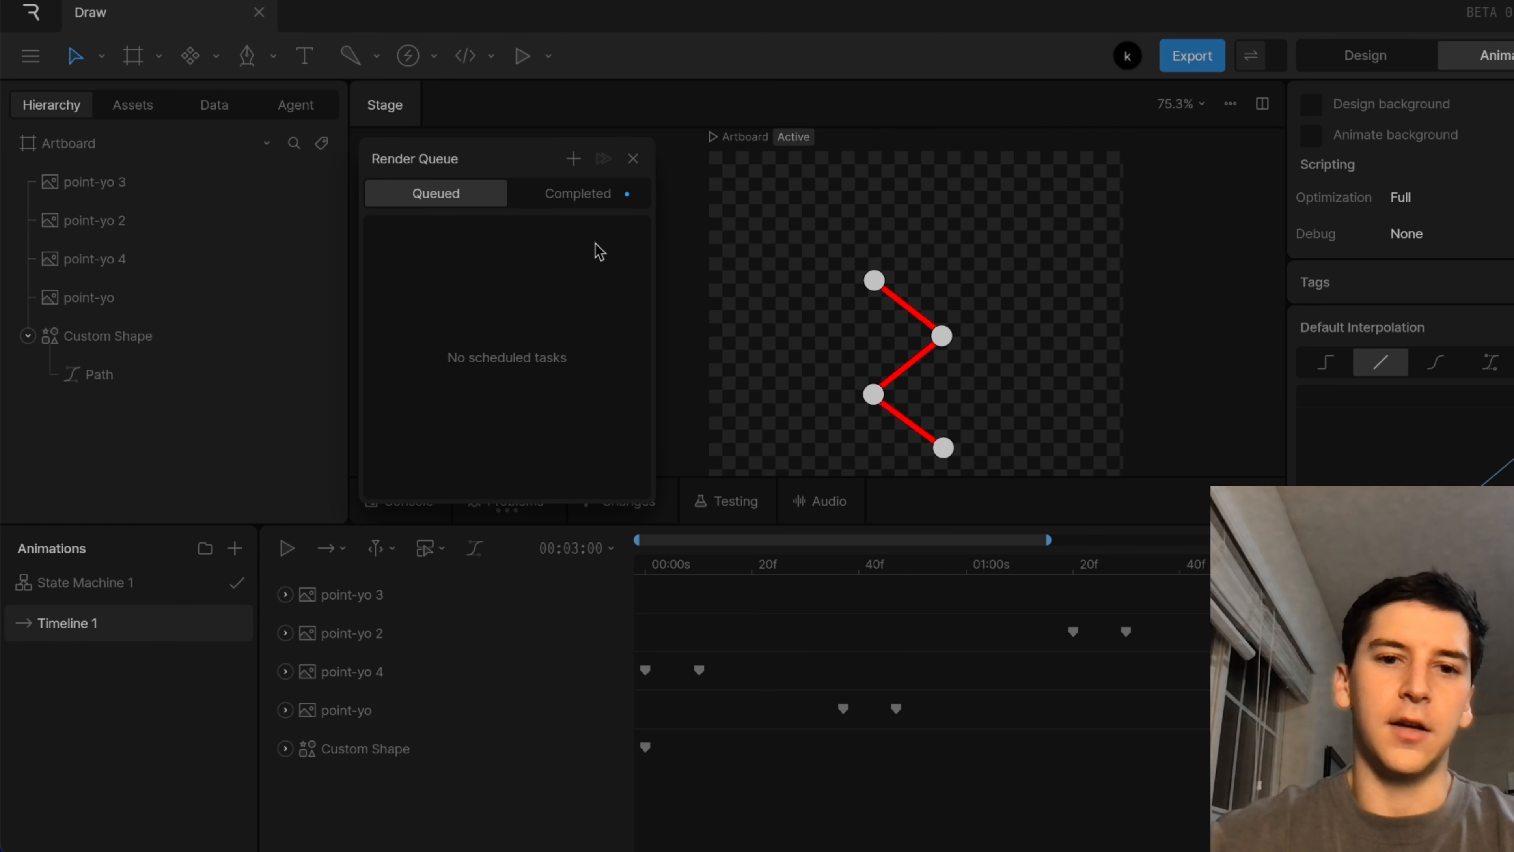
pyautogui.click(593, 199)
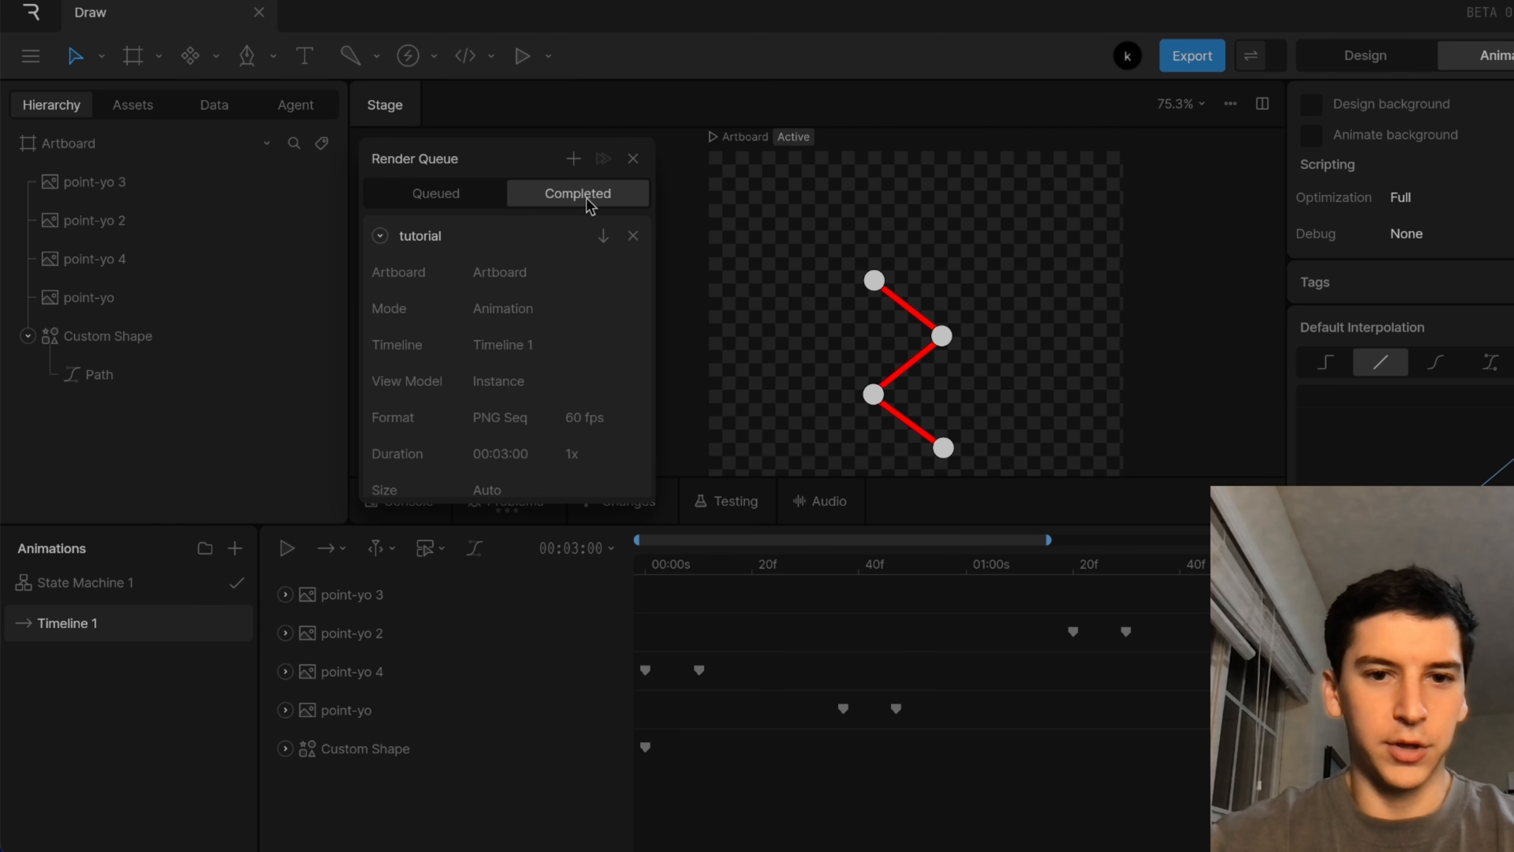
pyautogui.click(604, 236)
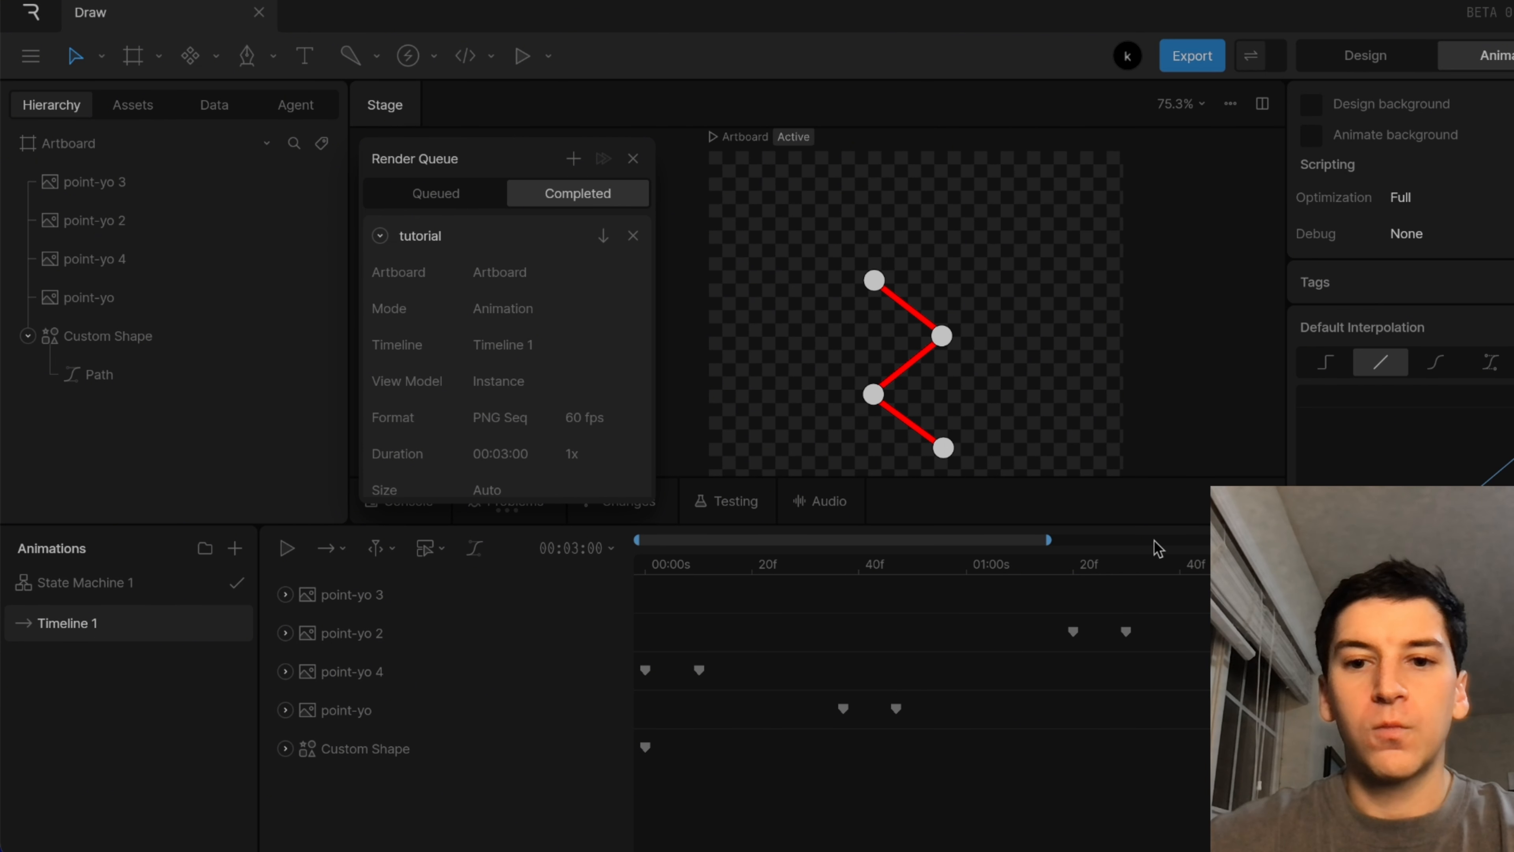
# Switch to Finder, go to the Downloads folder and extract tutorial.zip
pyautogui.moveTo(604, 847)
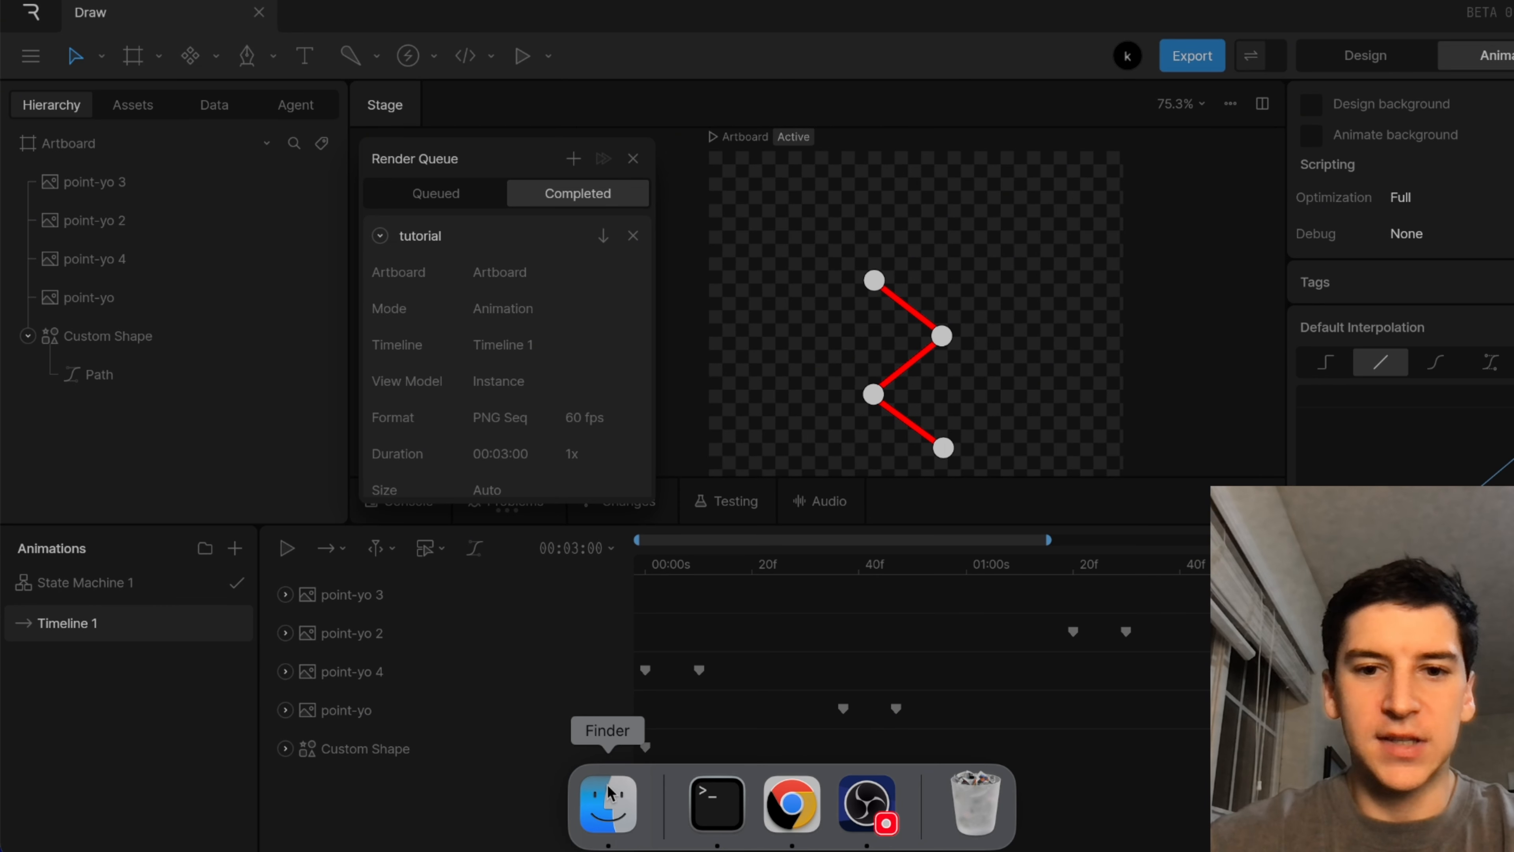
pyautogui.click(612, 802)
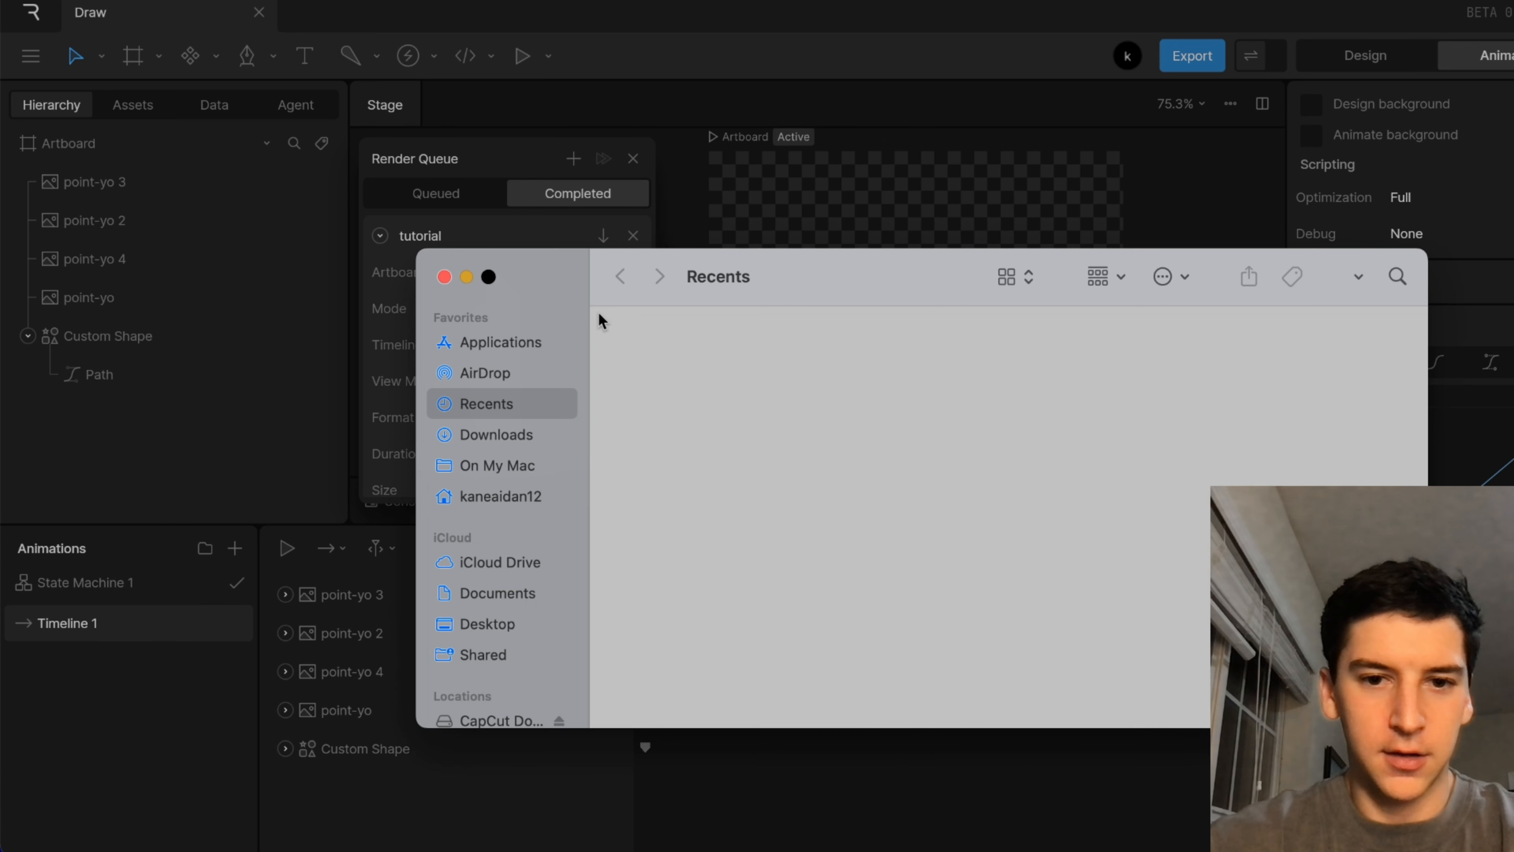
pyautogui.click(494, 433)
pyautogui.moveTo(535, 261); pyautogui.dragTo(365, 161)
pyautogui.click(450, 402)
pyautogui.click(440, 399)
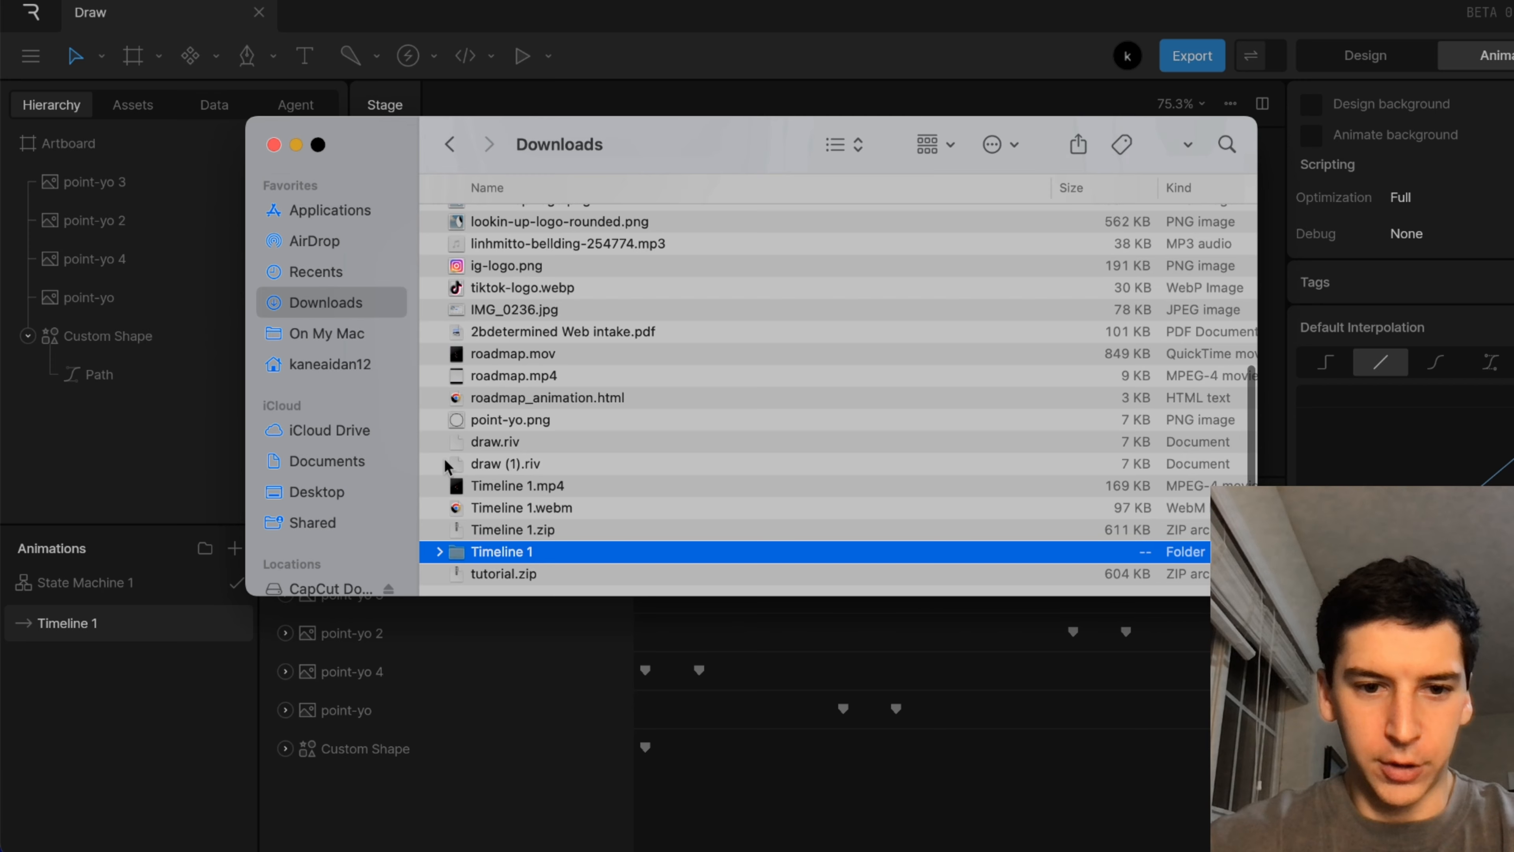
pyautogui.click(578, 574)
pyautogui.doubleClick(578, 573)
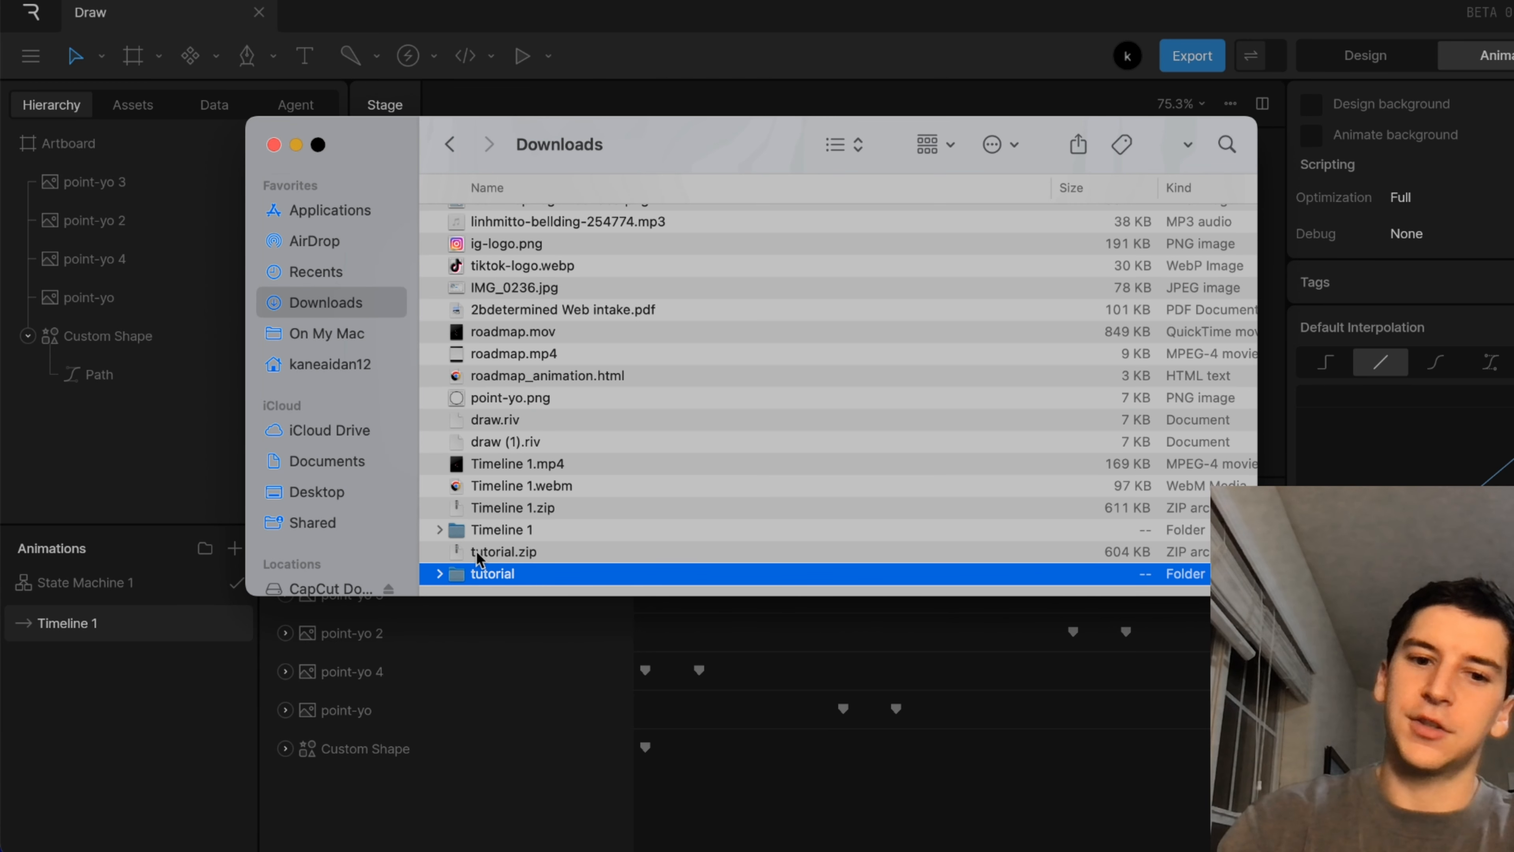
# Expand the extracted tutorial folder and look through its numbered PNG frames
pyautogui.press('Right')
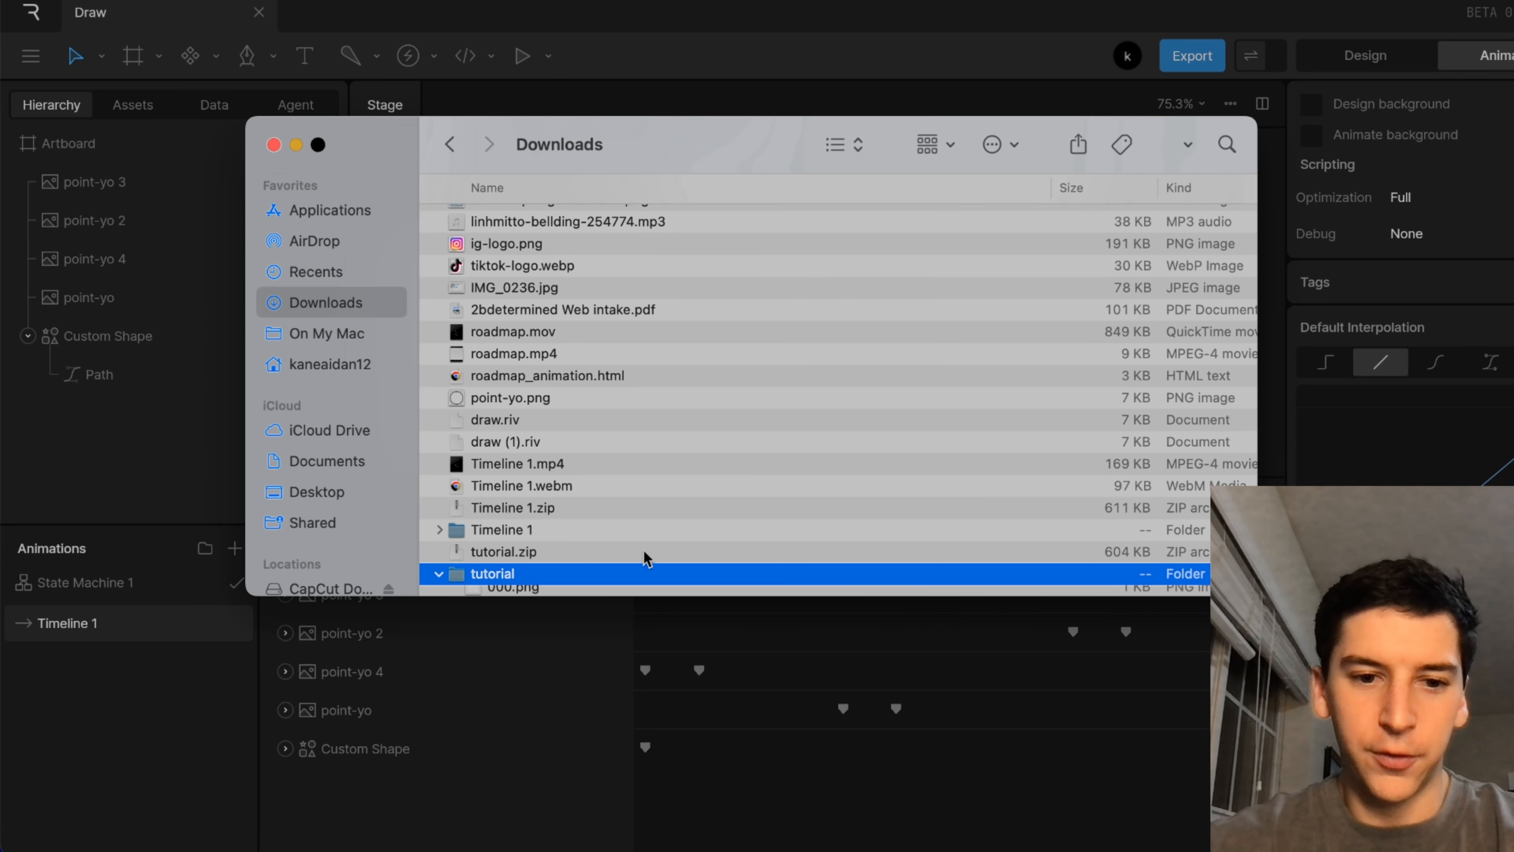
pyautogui.scroll(-20, 645, 557)
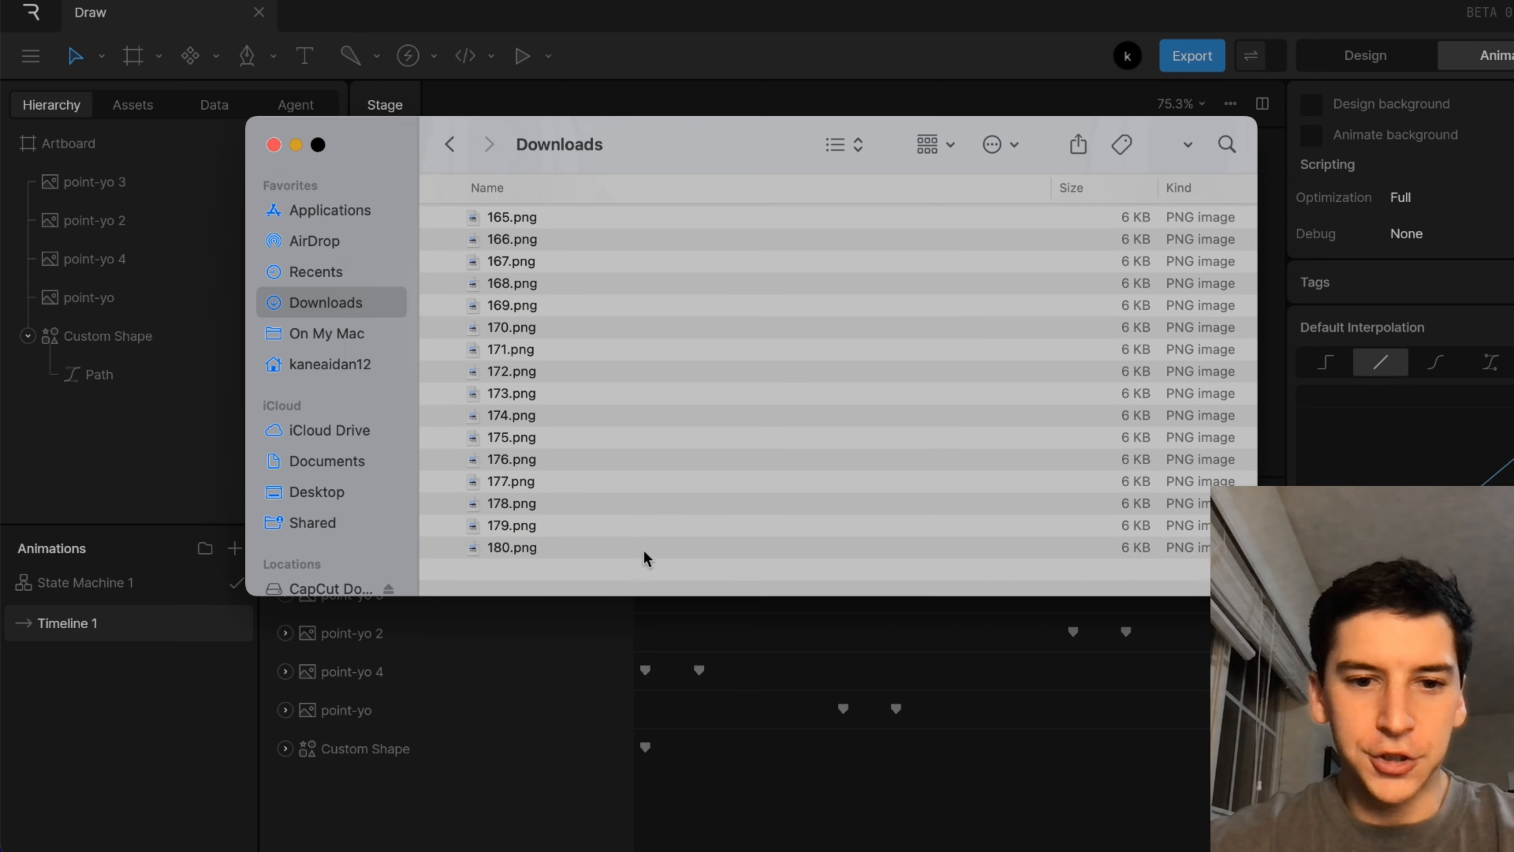
pyautogui.scroll(20, 750, 415)
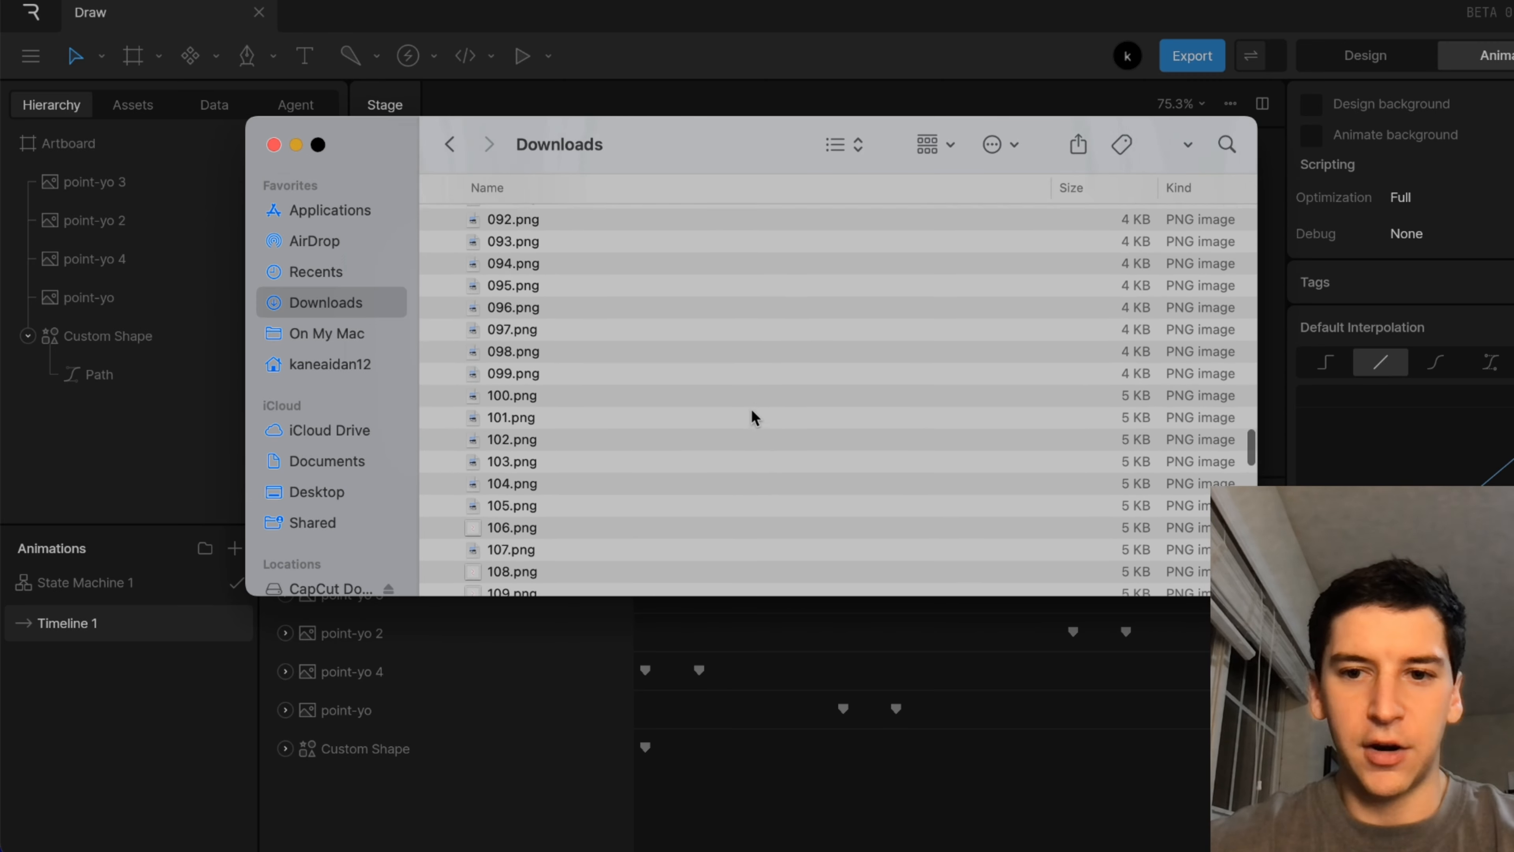
pyautogui.scroll(10, 757, 319)
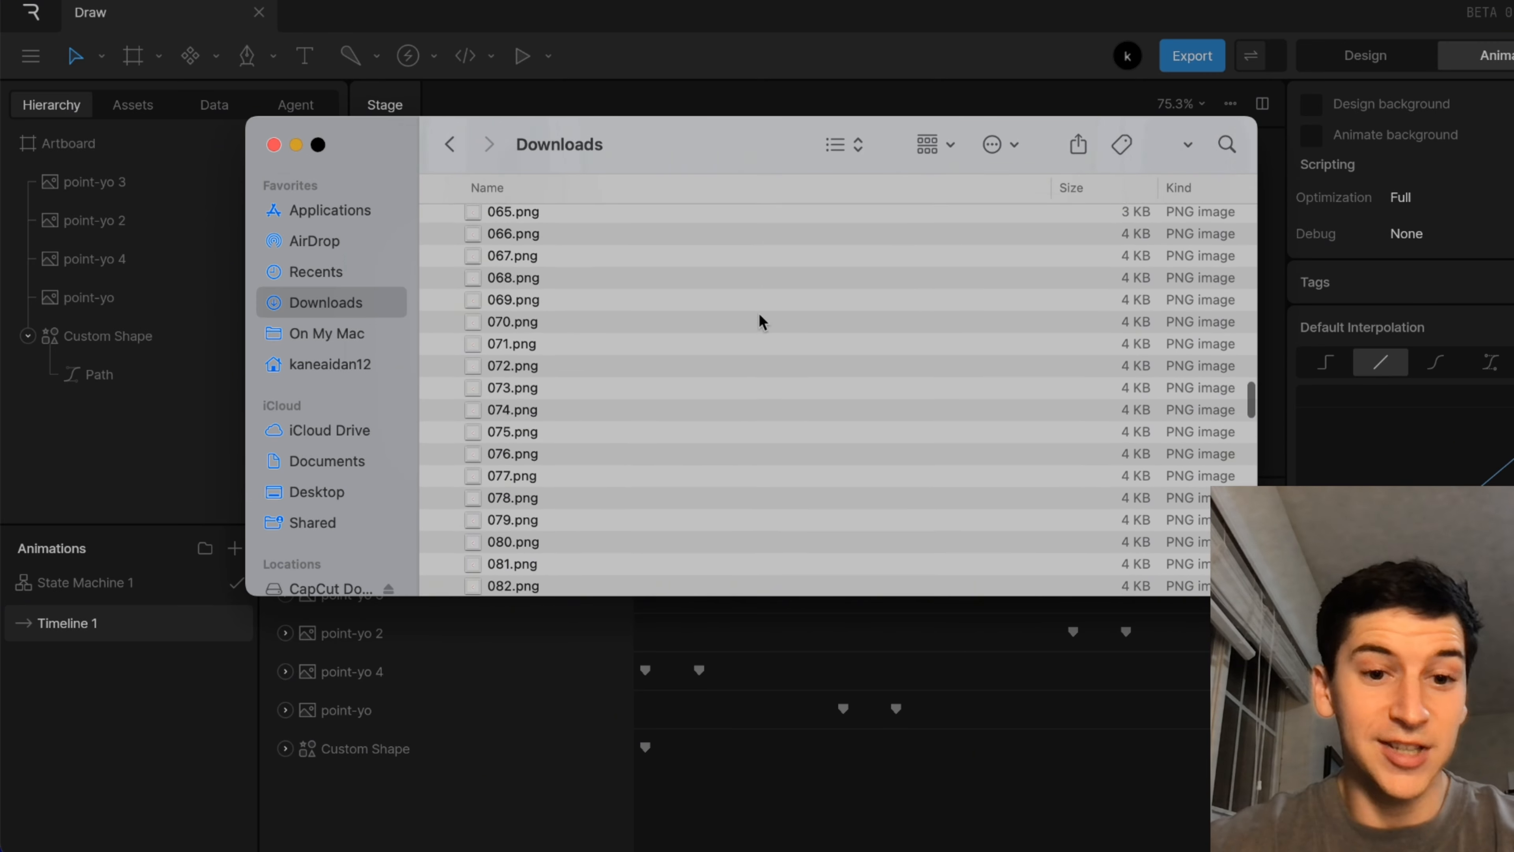
pyautogui.scroll(17, 634, 385)
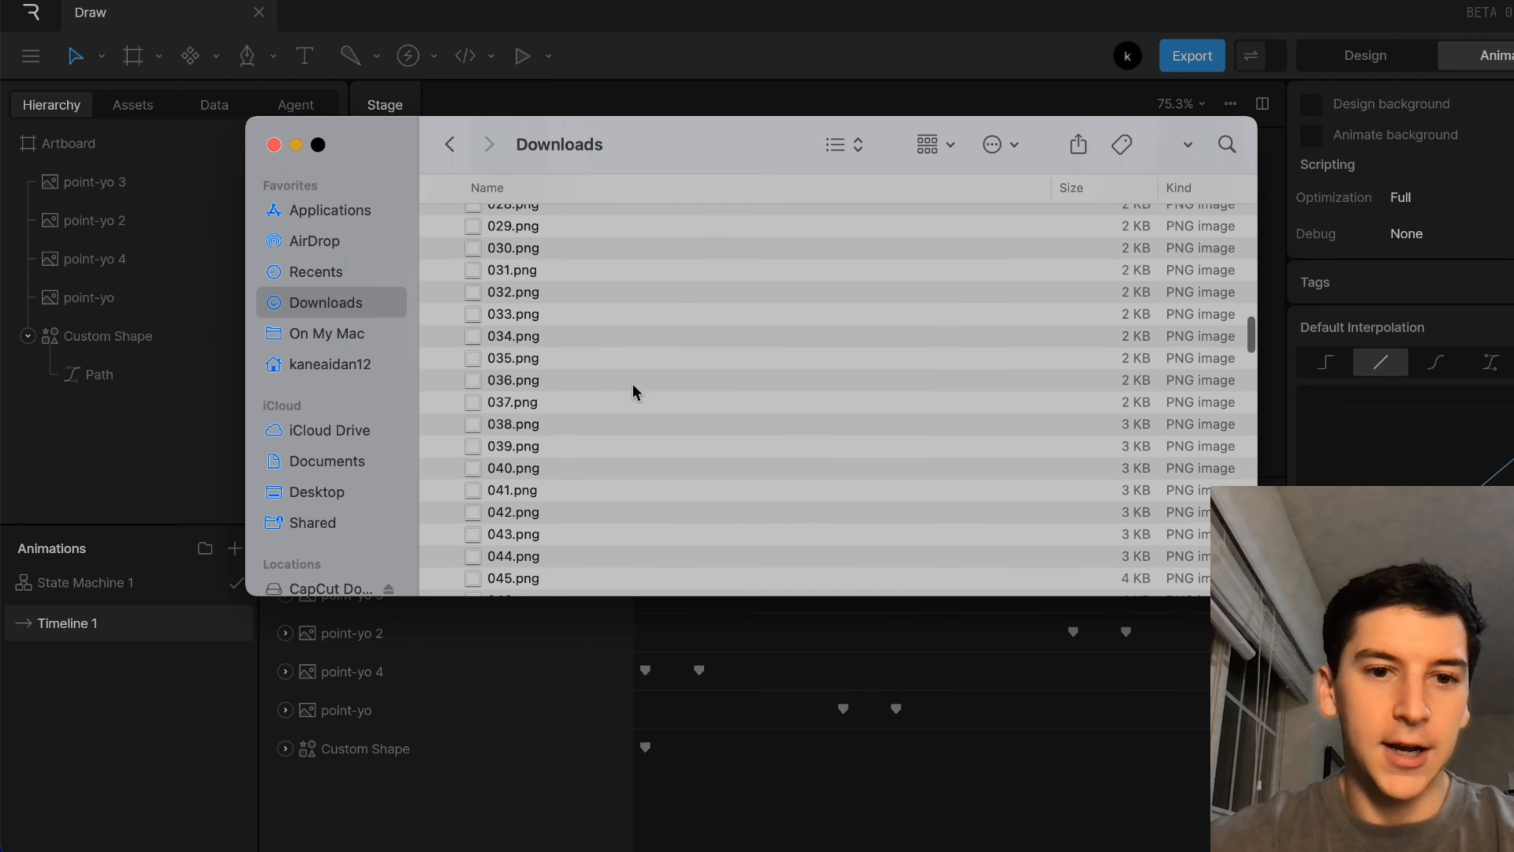
pyautogui.scroll(12, 633, 386)
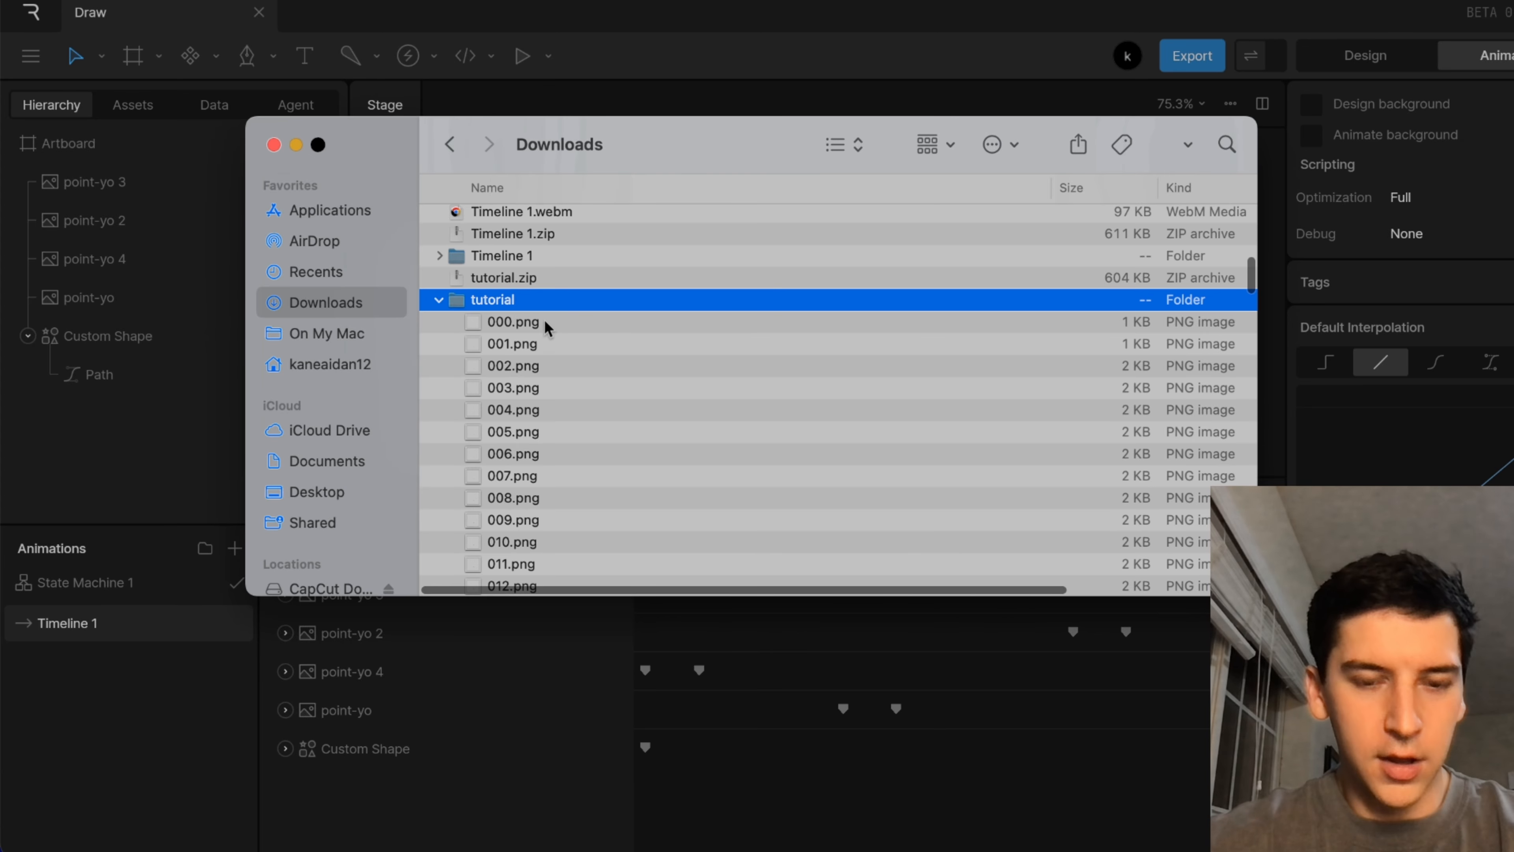
# Preview the frame 063.png from the tutorial folder, close the preview and browse the earlier frames
pyautogui.scroll(-15, 544, 322)
pyautogui.click(633, 401)
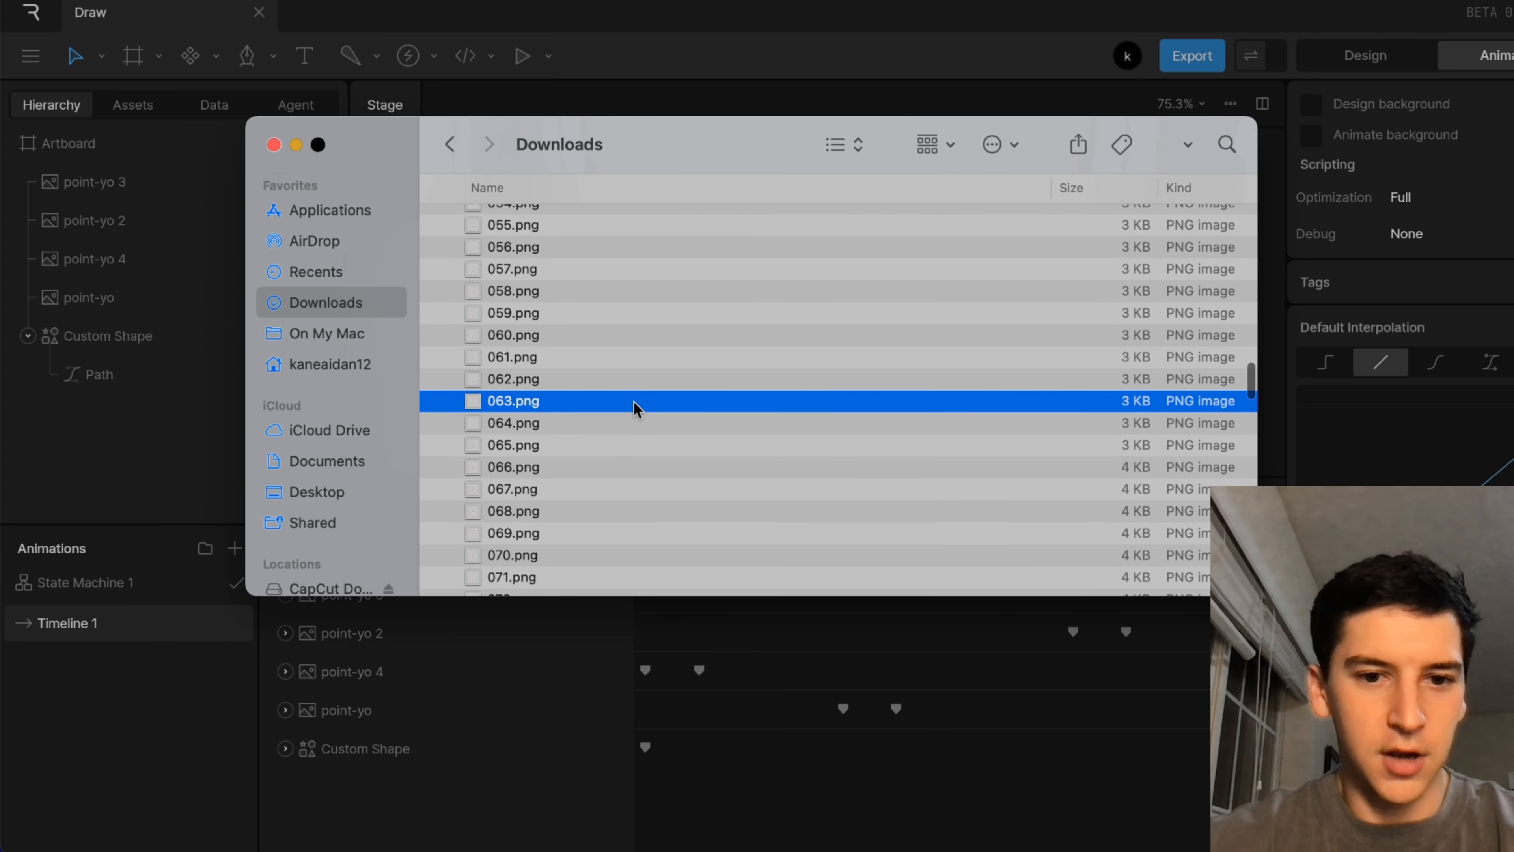
pyautogui.press('space')
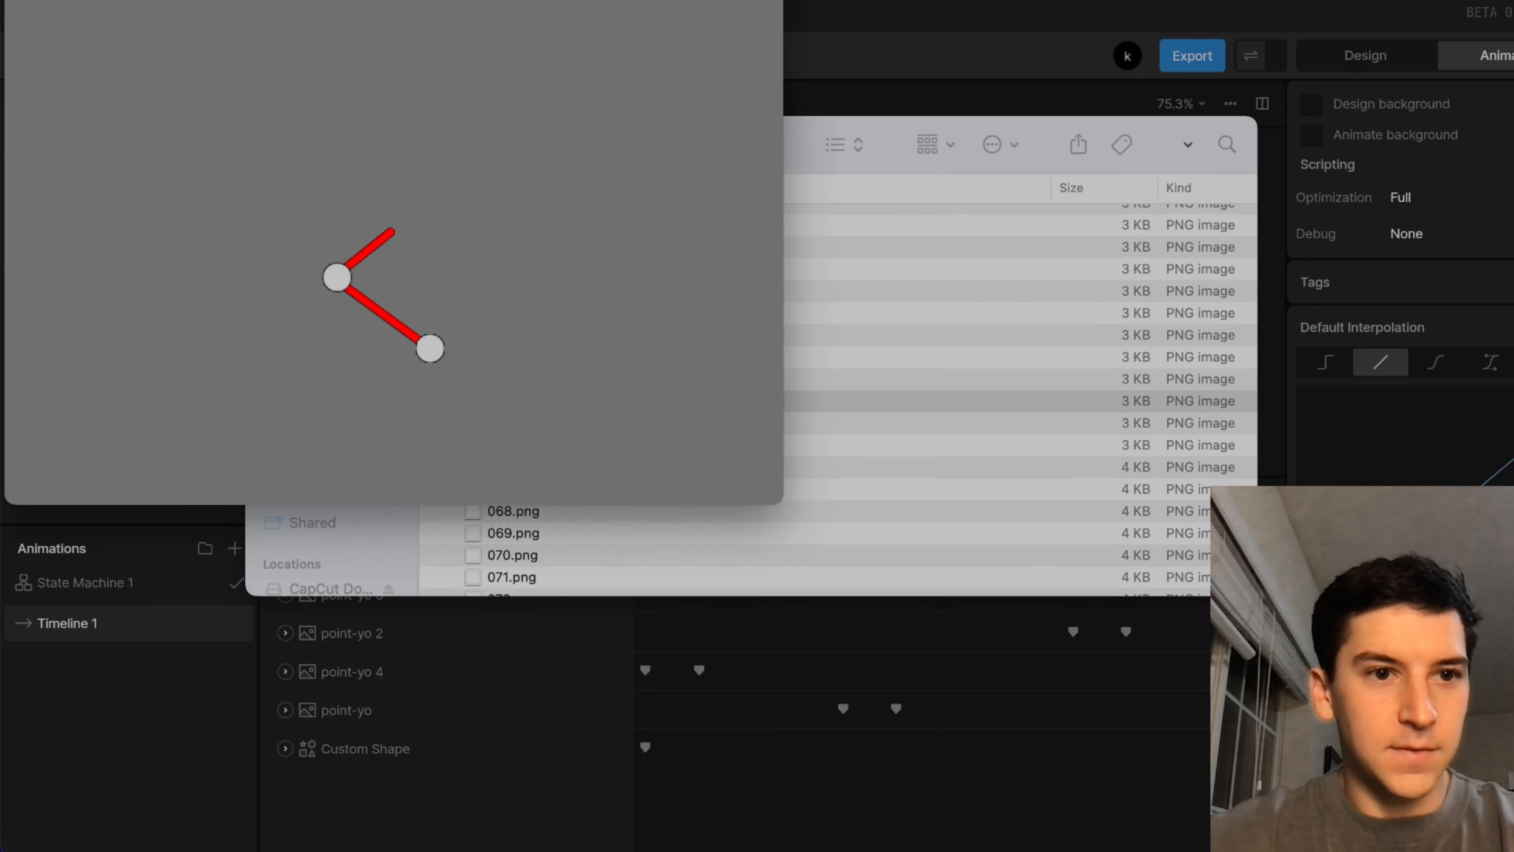
pyautogui.press('space')
pyautogui.scroll(10, 755, 374)
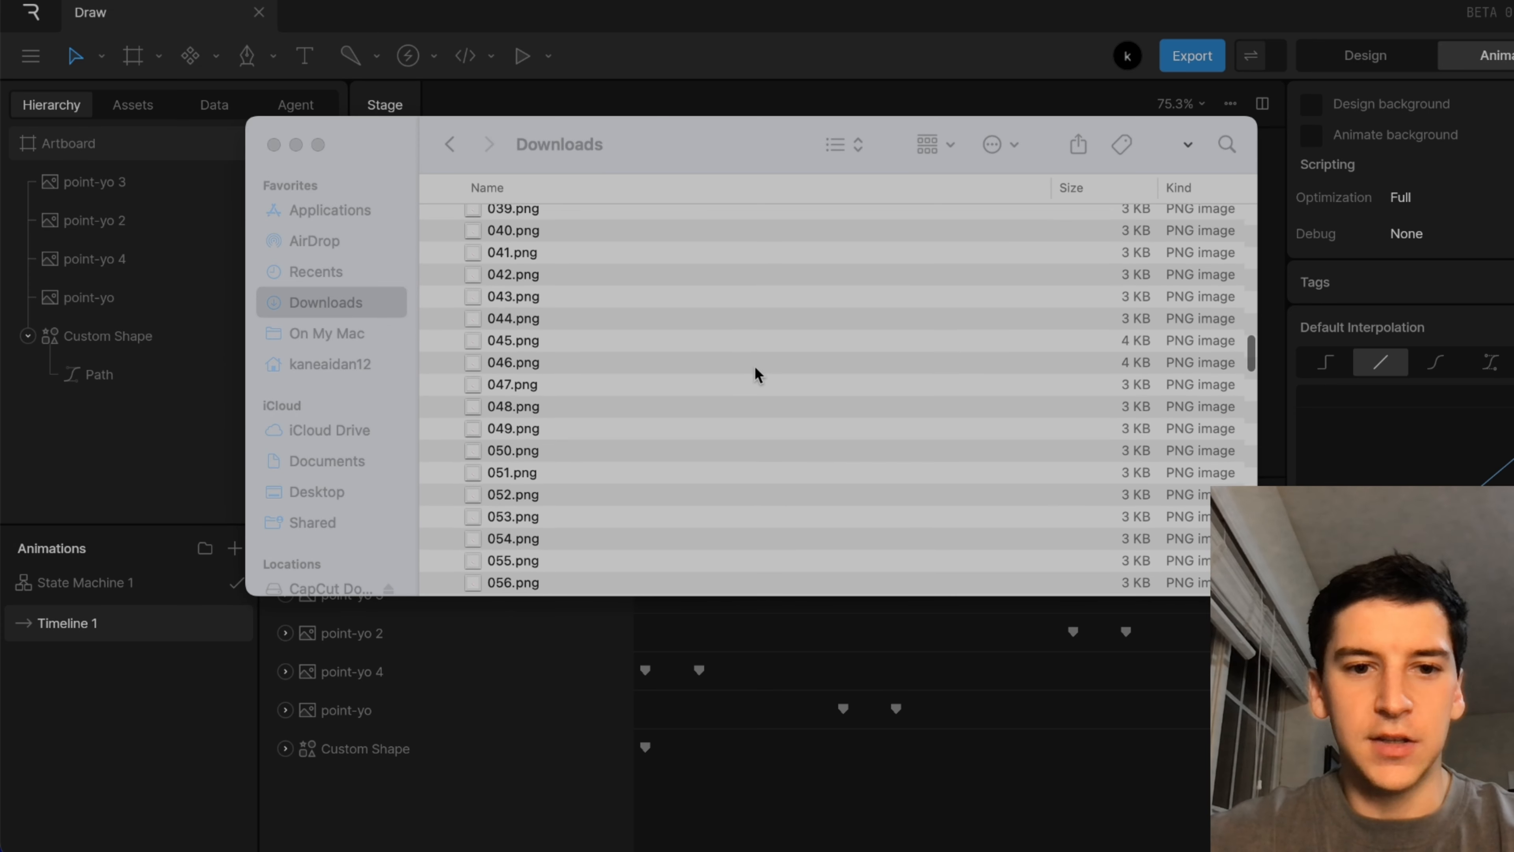
pyautogui.scroll(8, 755, 370)
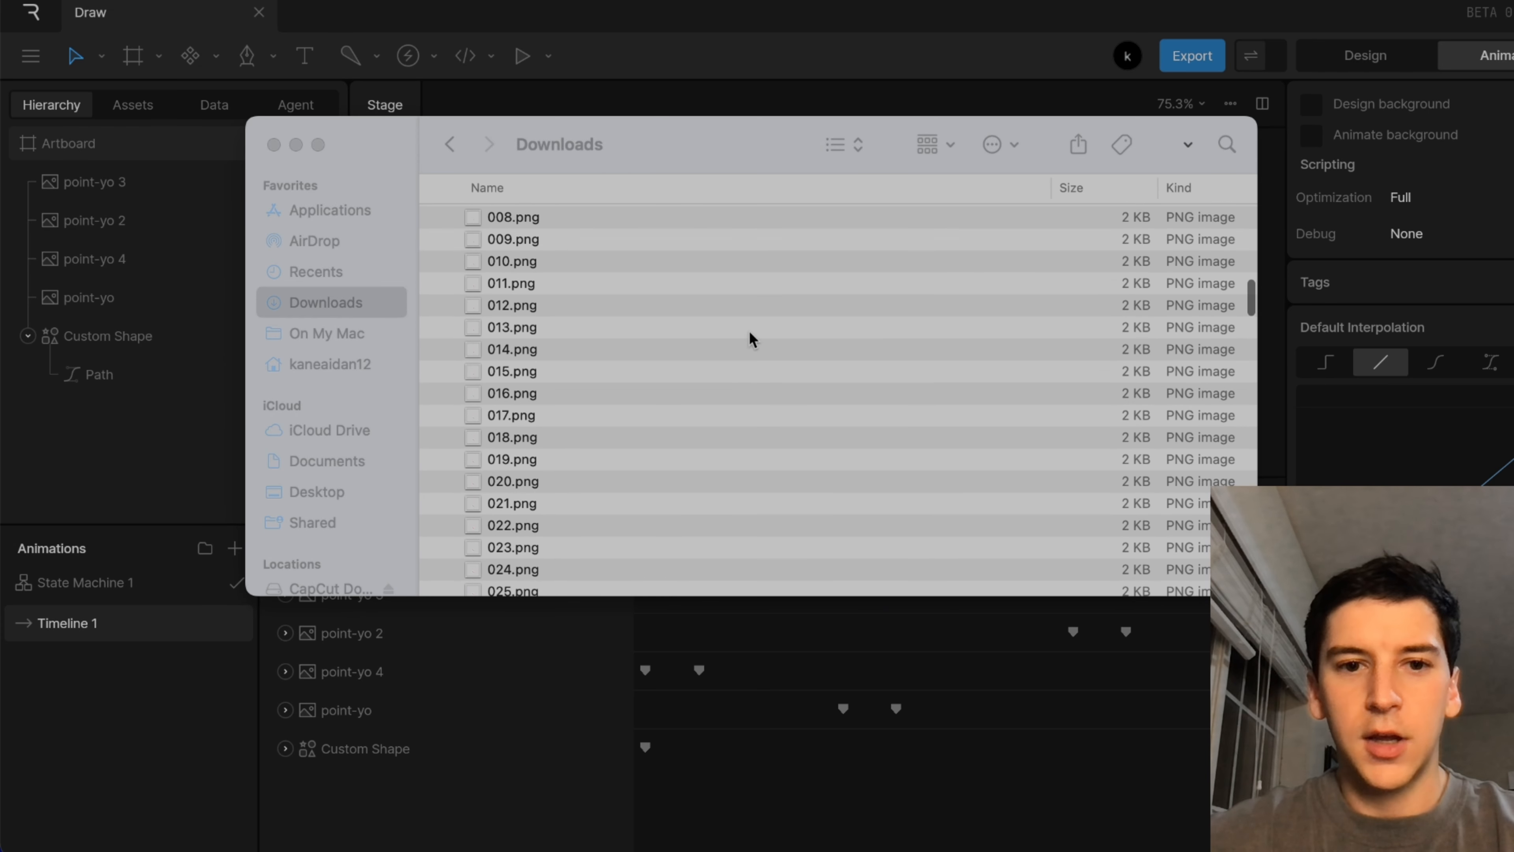
pyautogui.scroll(-2, 750, 335)
pyautogui.scroll(-2, 750, 336)
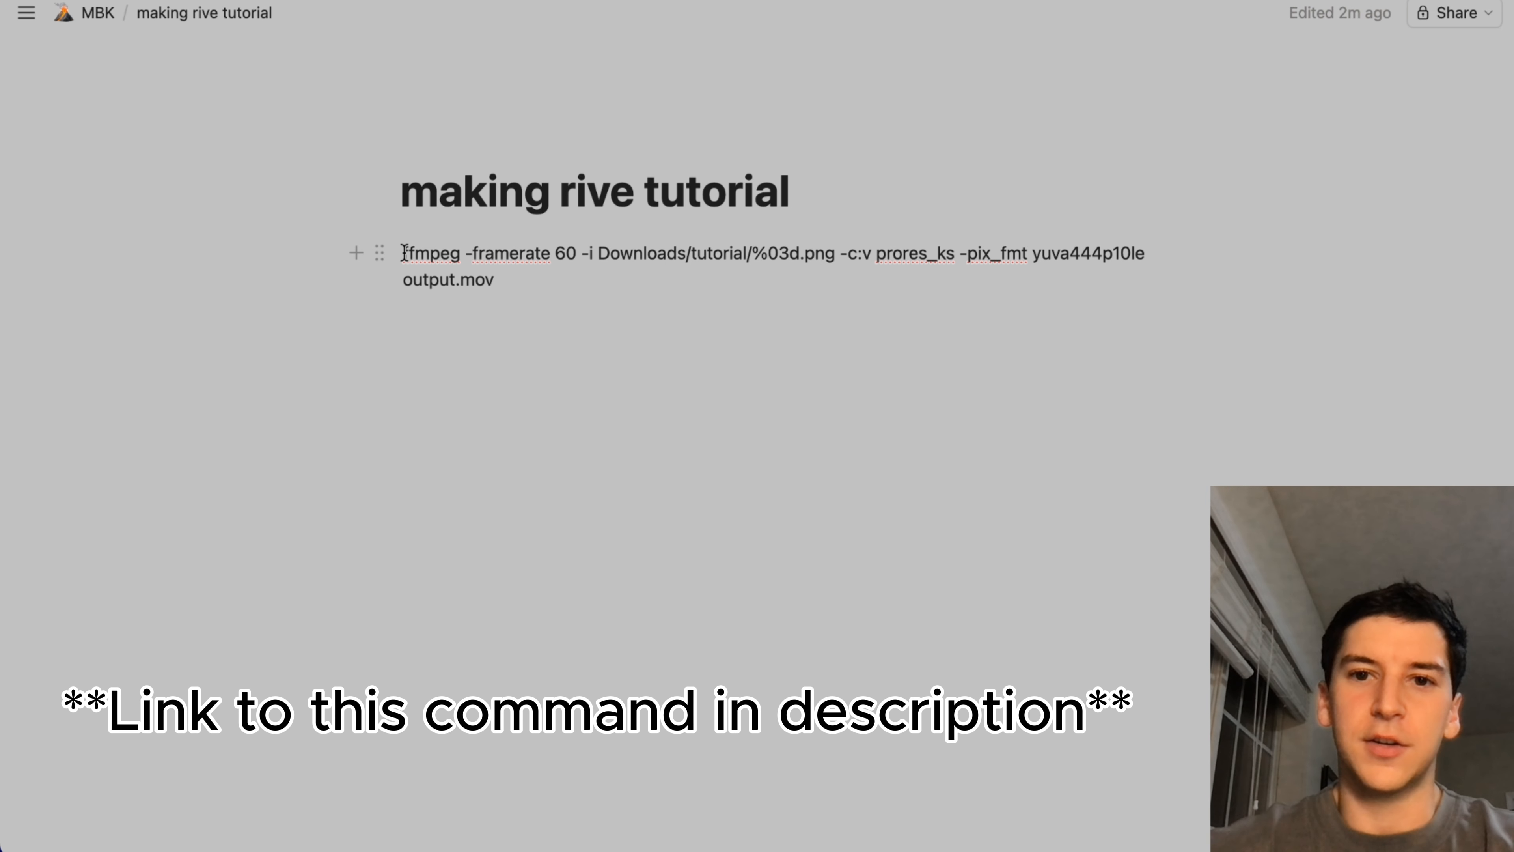
# Select the complete ffmpeg command in the "making rive tutorial" note and switch to Terminal
pyautogui.moveTo(403, 253); pyautogui.dragTo(469, 253)
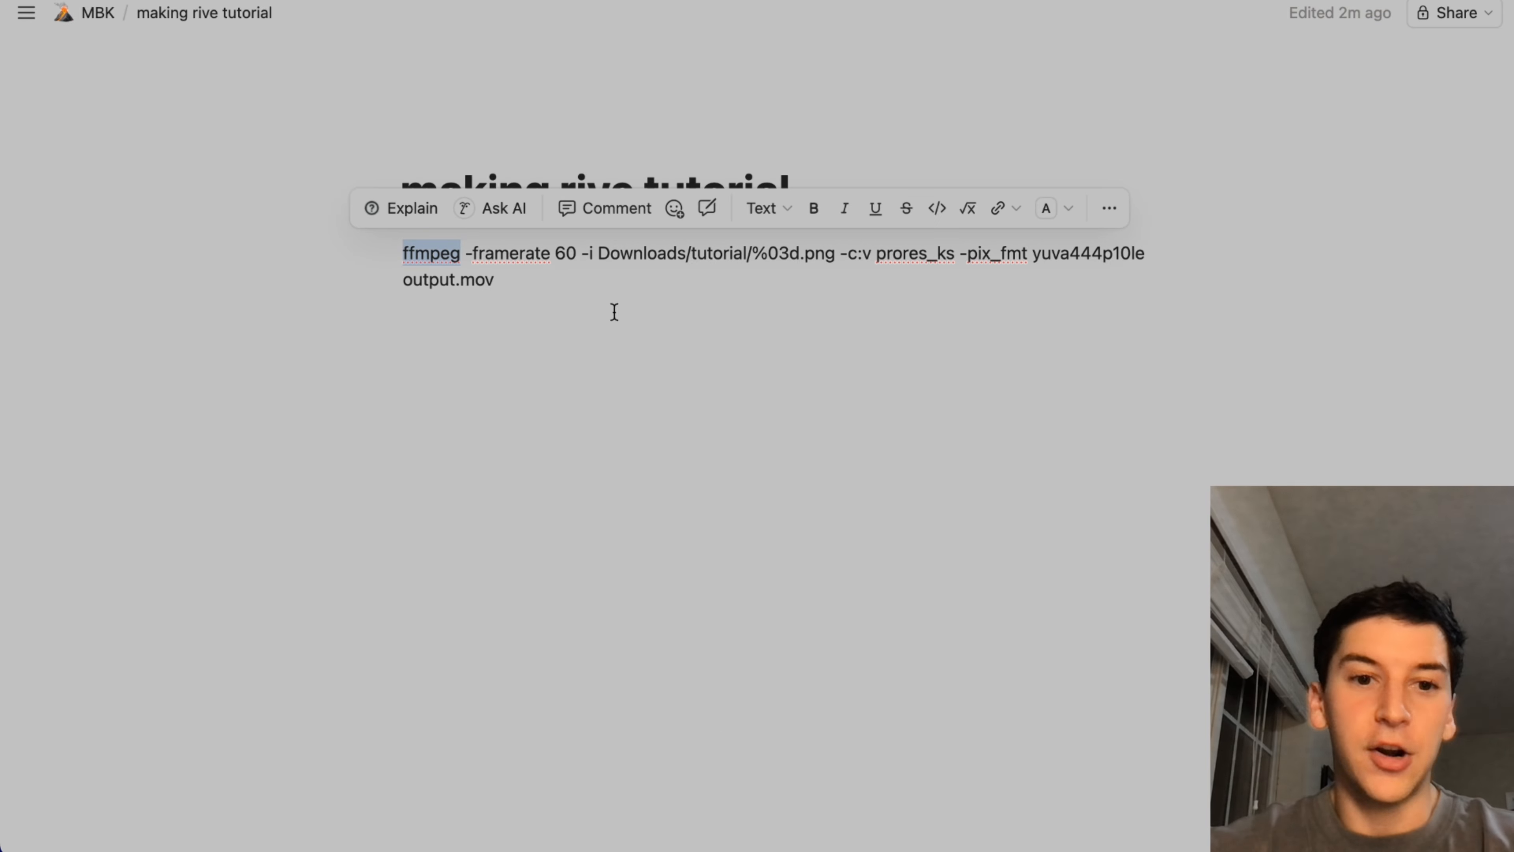
pyautogui.click(552, 285)
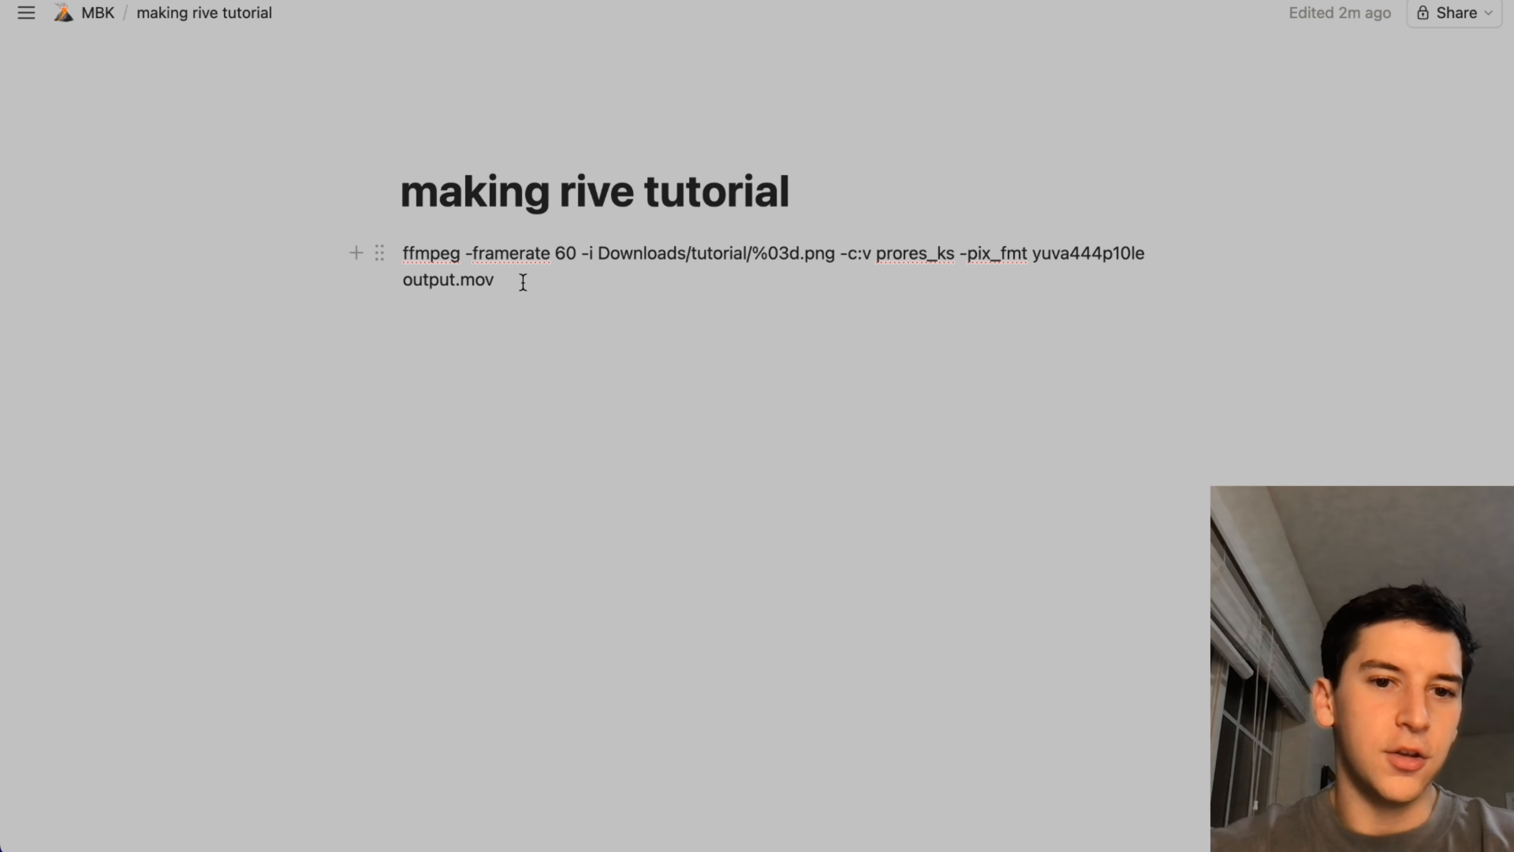
pyautogui.moveTo(515, 280); pyautogui.dragTo(393, 255)
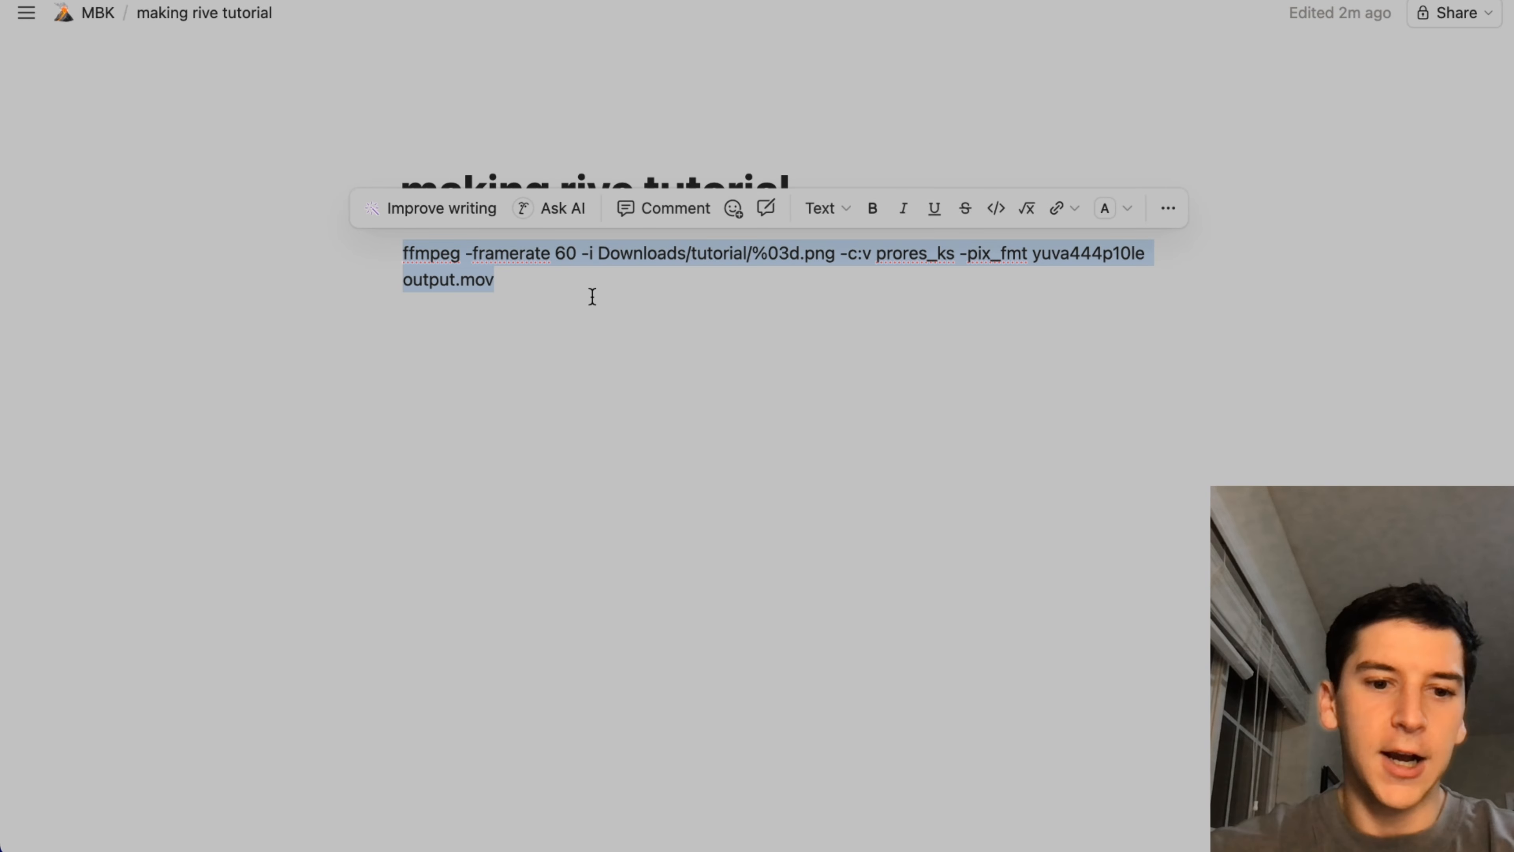
pyautogui.moveTo(695, 847)
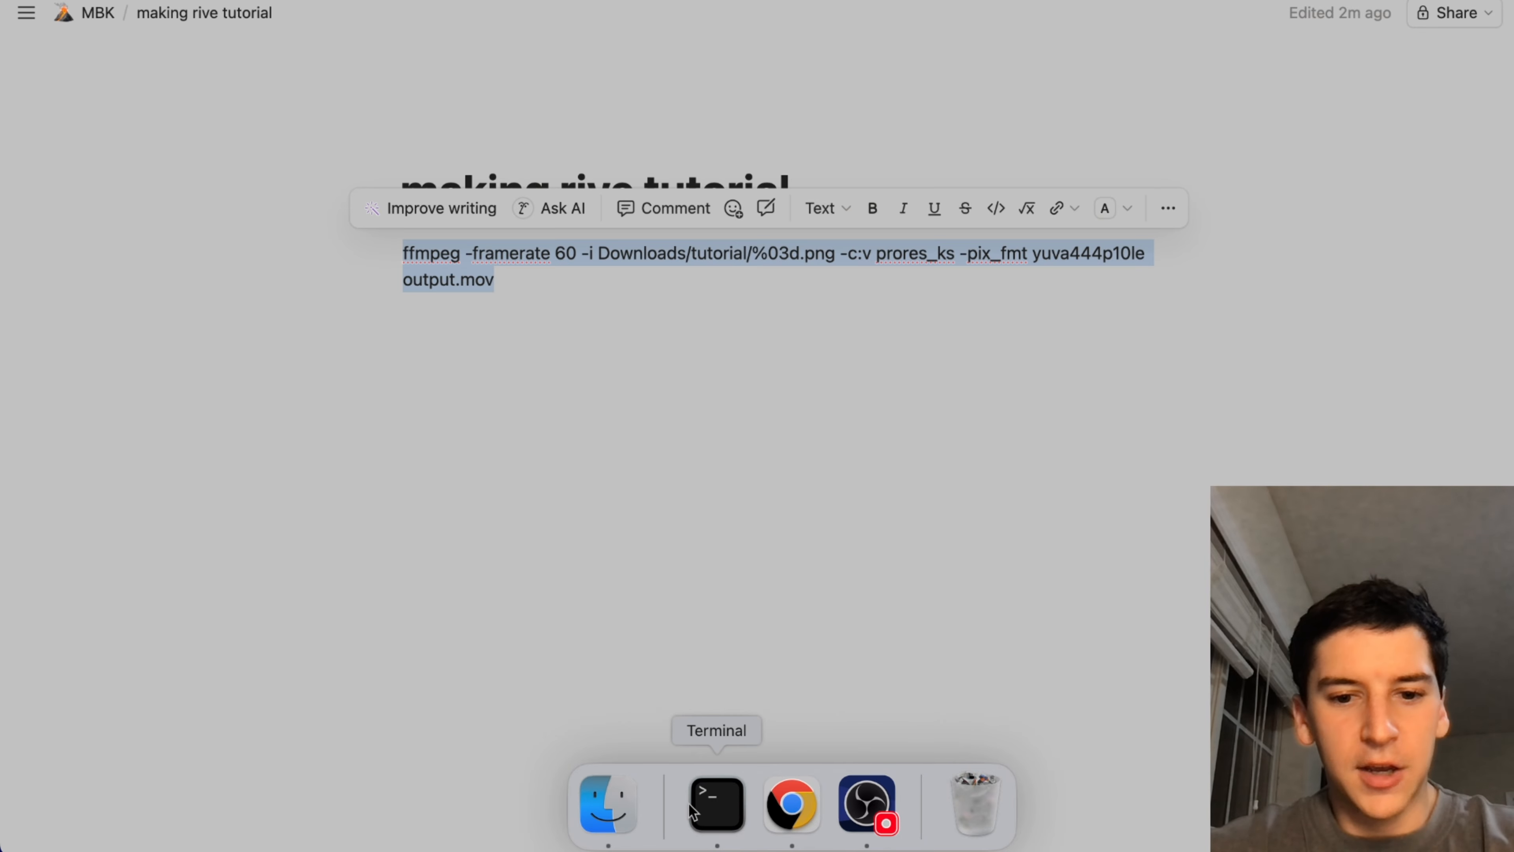
pyautogui.click(693, 811)
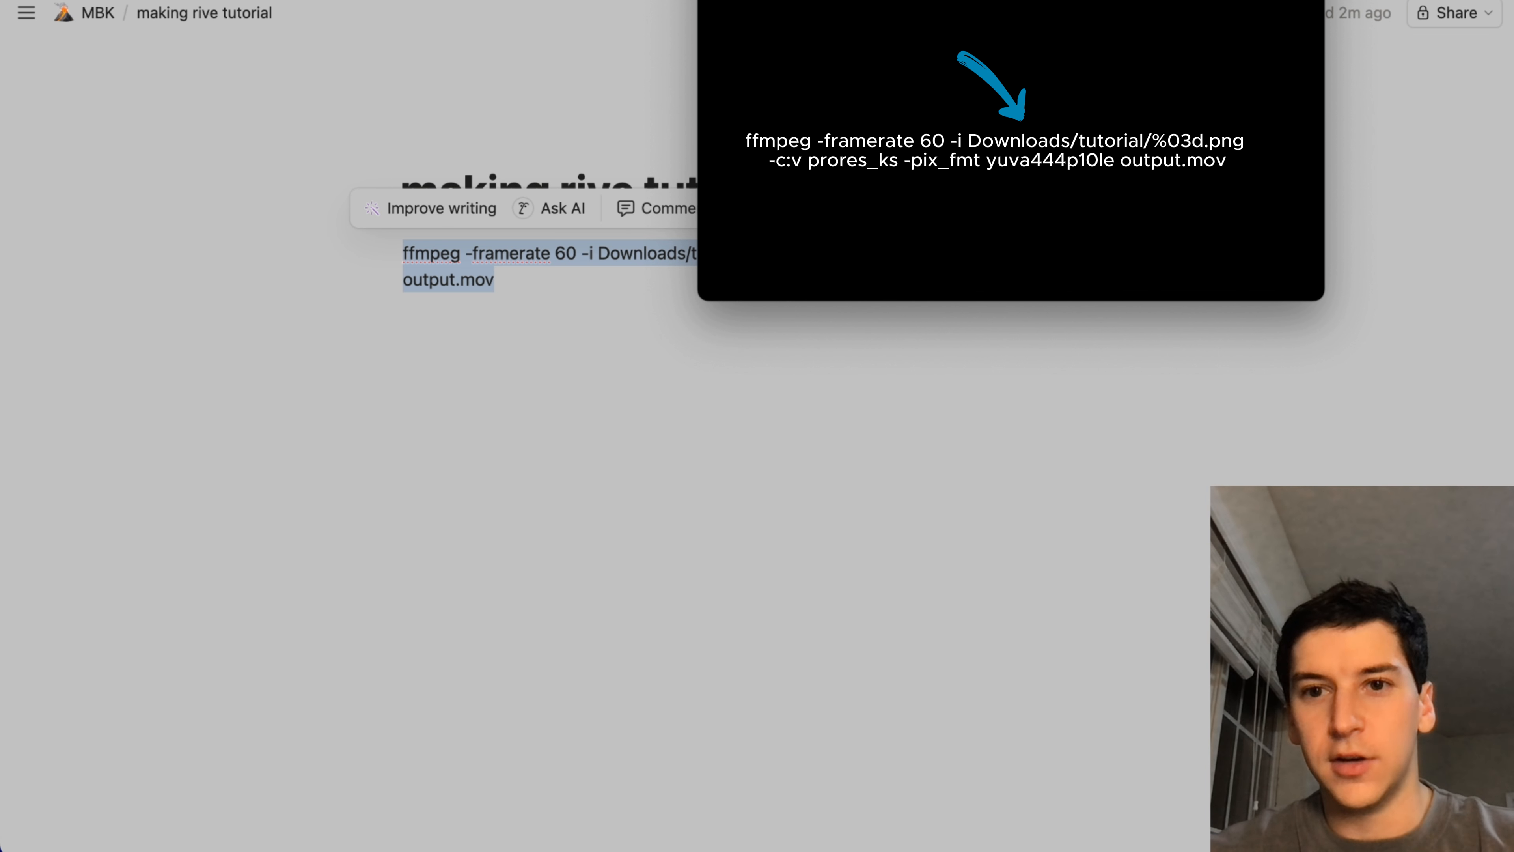
# Switch to Finder, locate and collapse the tutorial folder in Downloads, and return to Terminal
pyautogui.moveTo(614, 832)
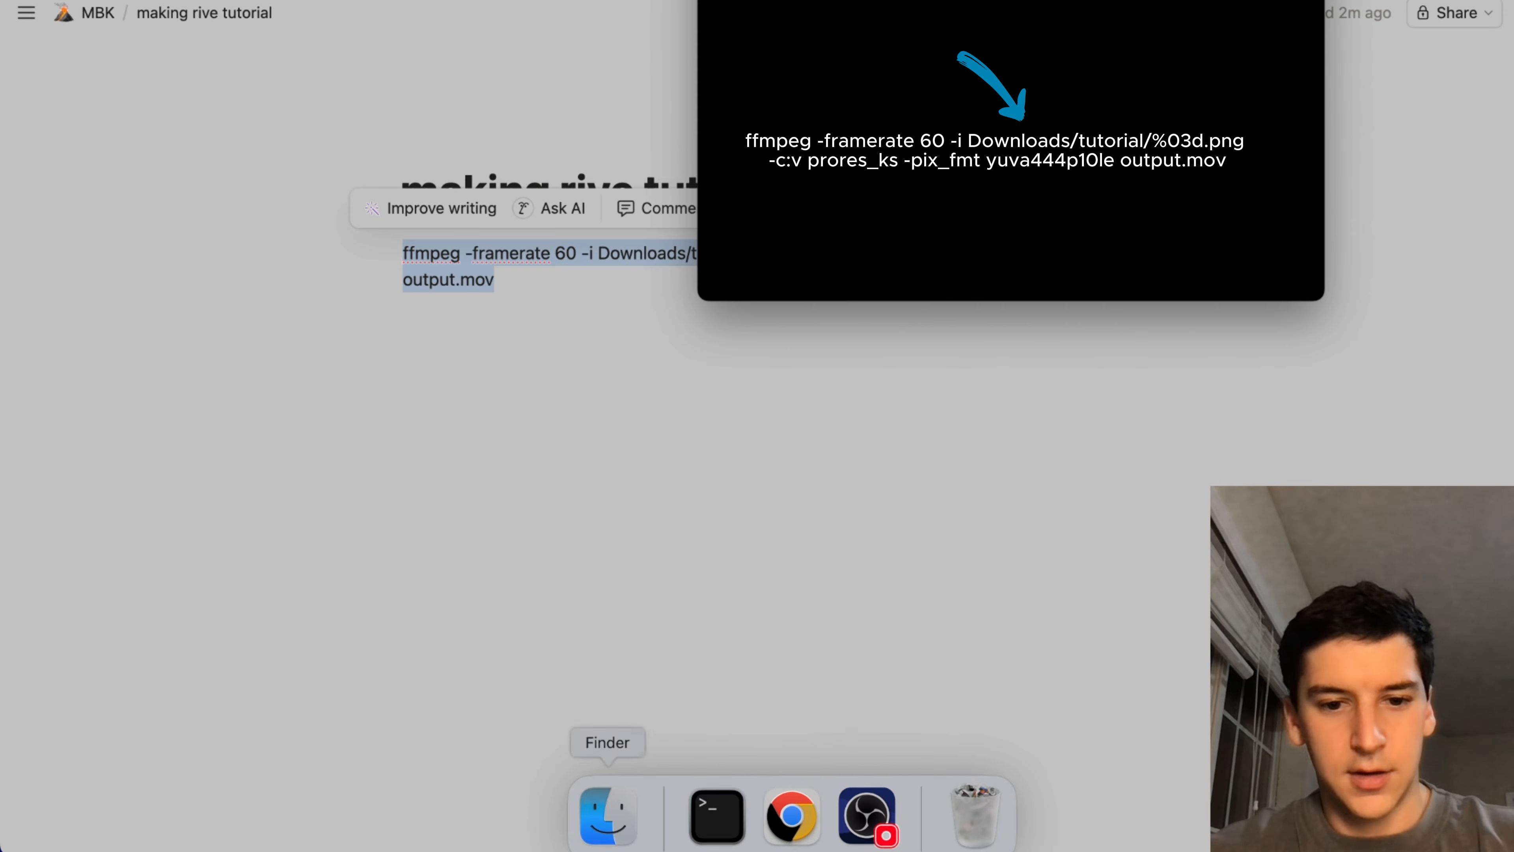
pyautogui.click(605, 798)
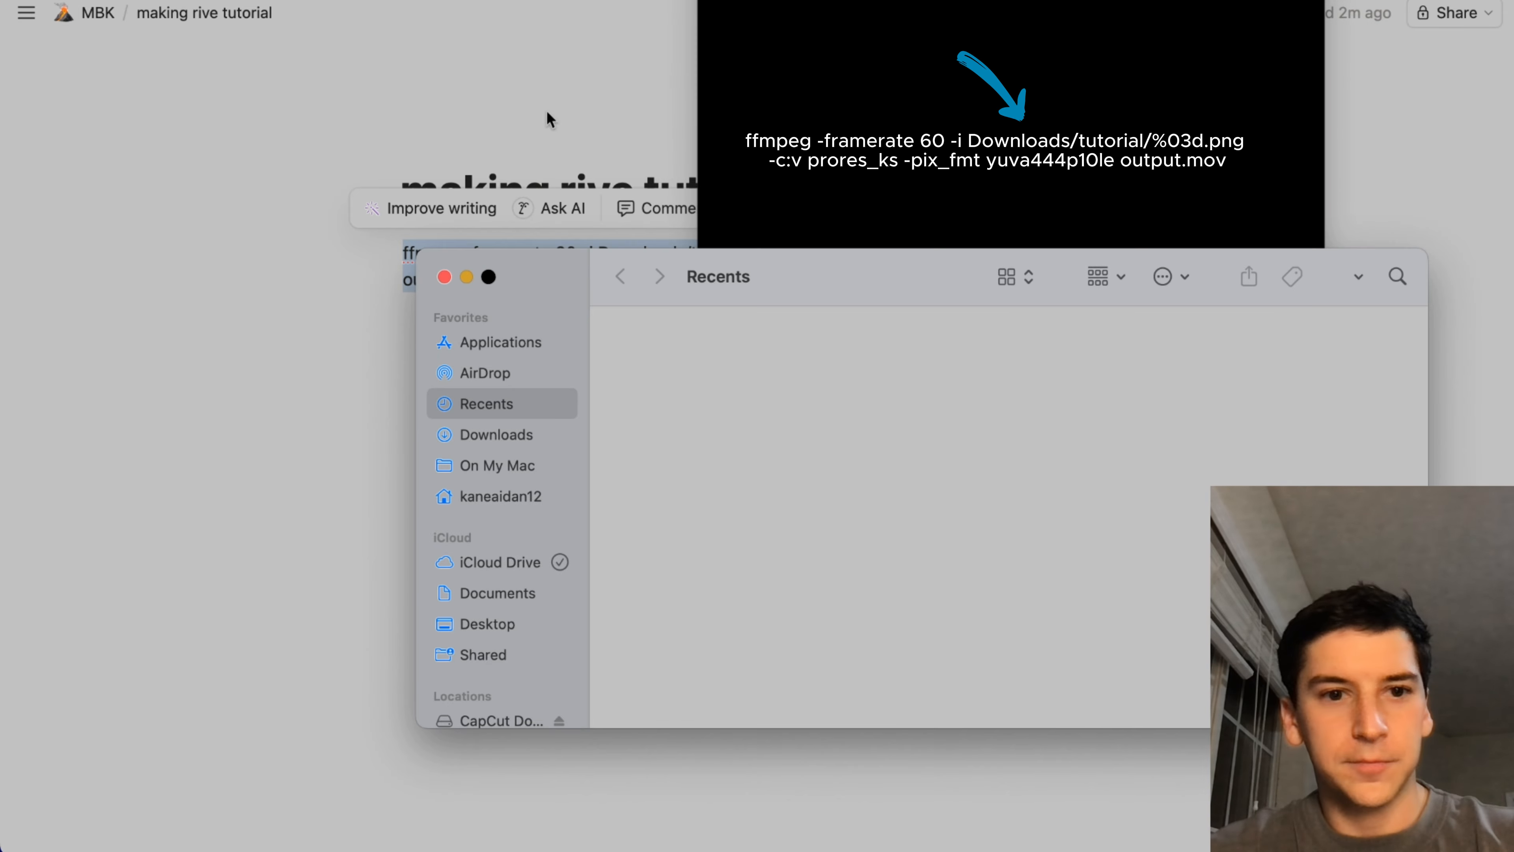
pyautogui.click(509, 436)
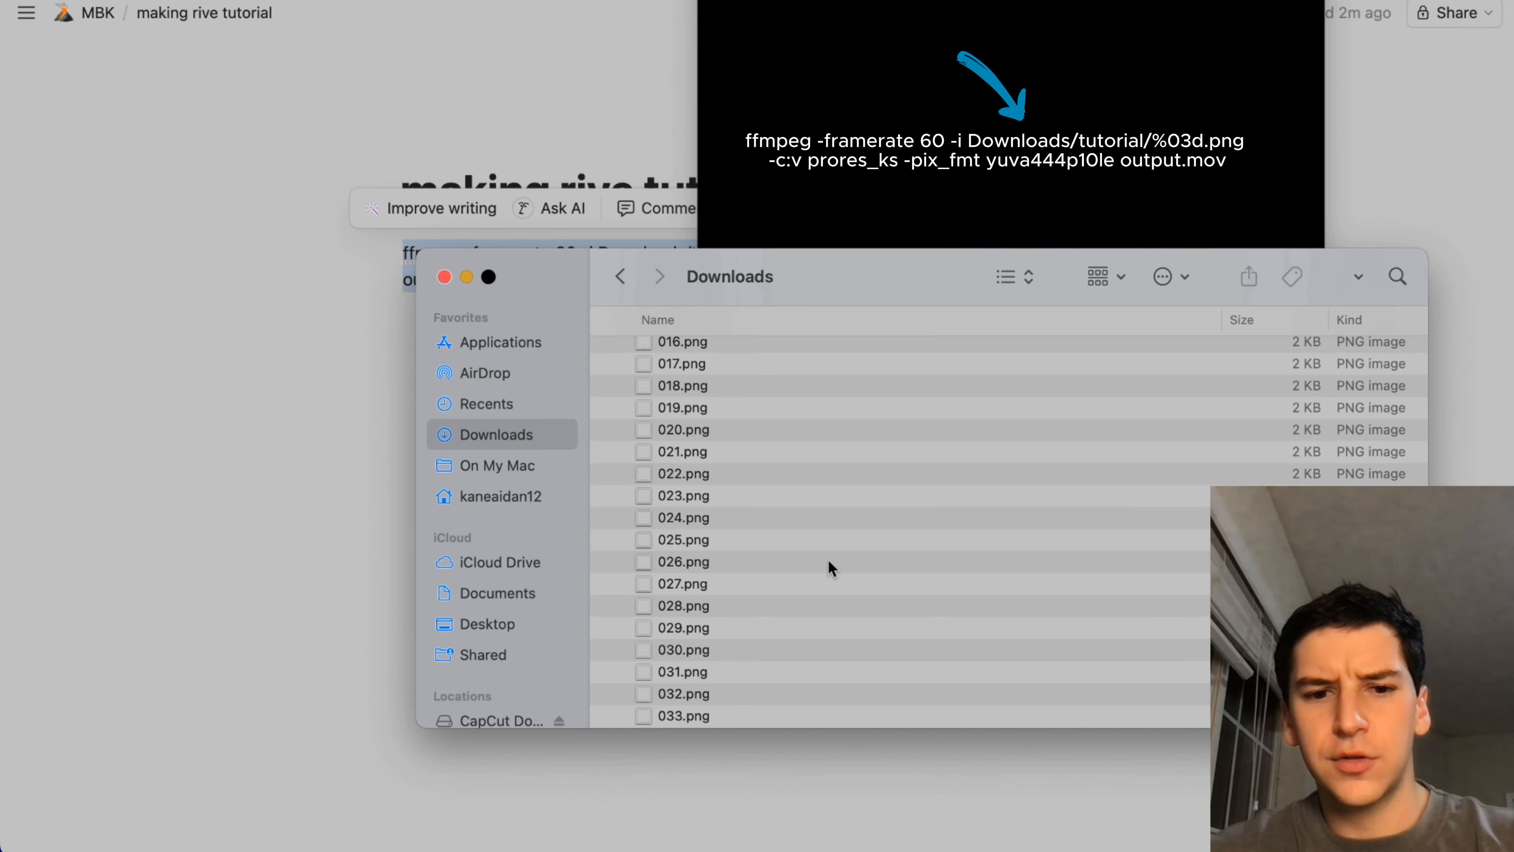
pyautogui.scroll(10, 828, 559)
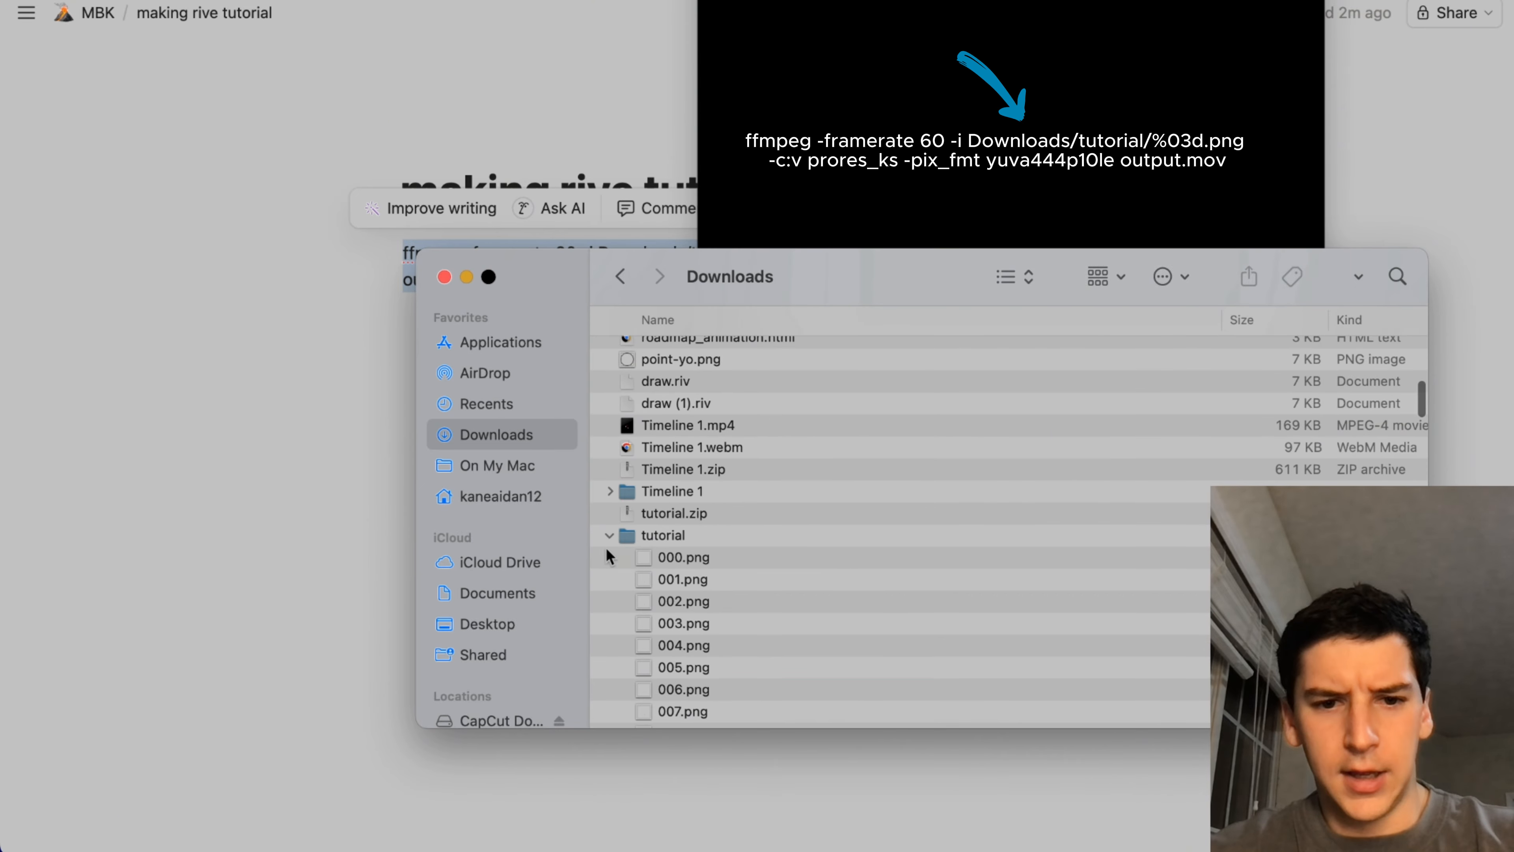
pyautogui.click(609, 536)
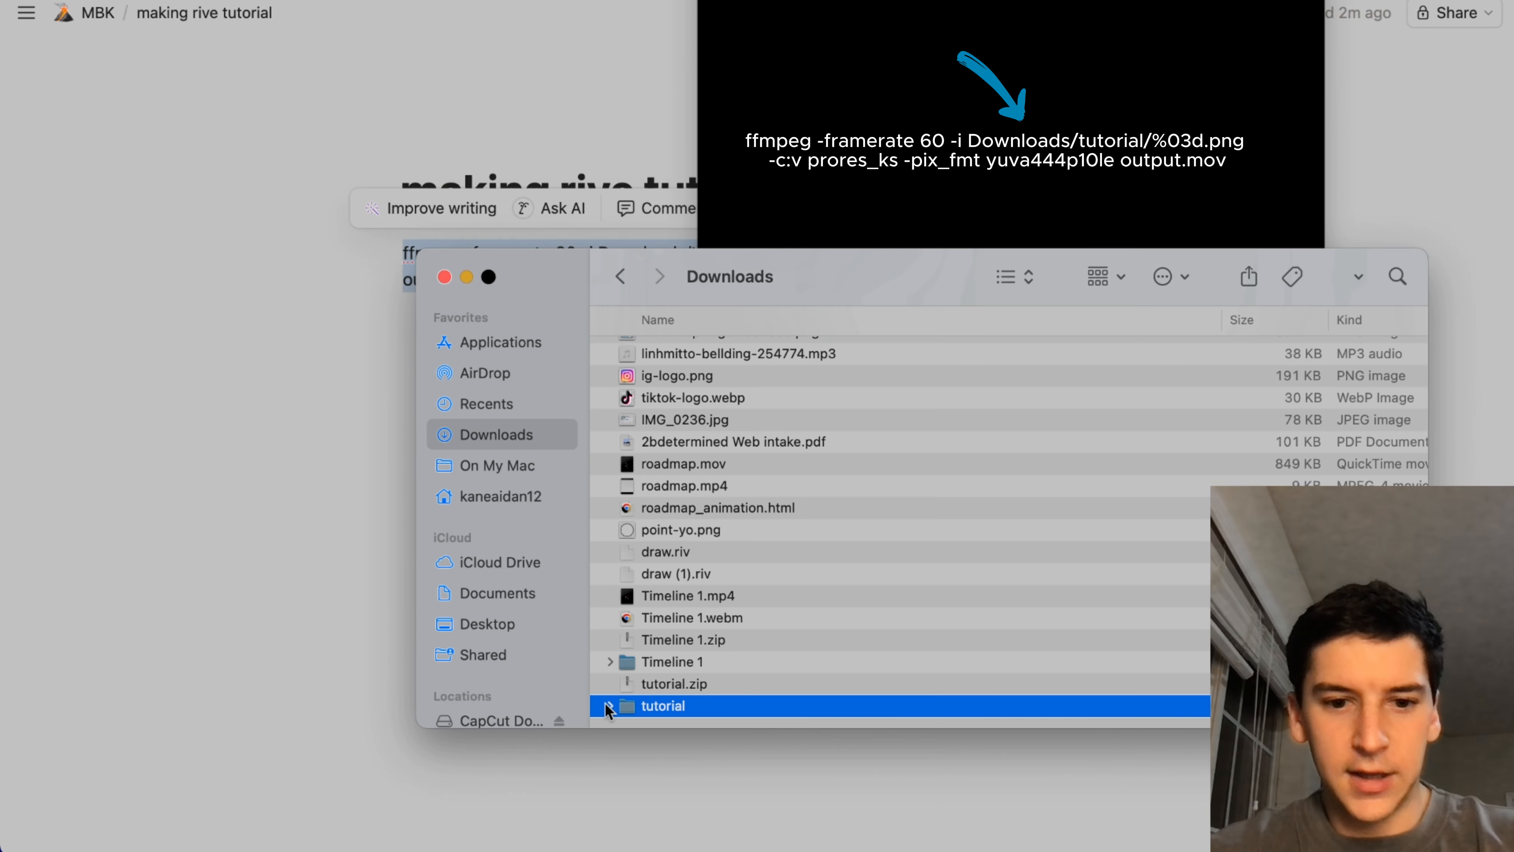
pyautogui.click(1008, 203)
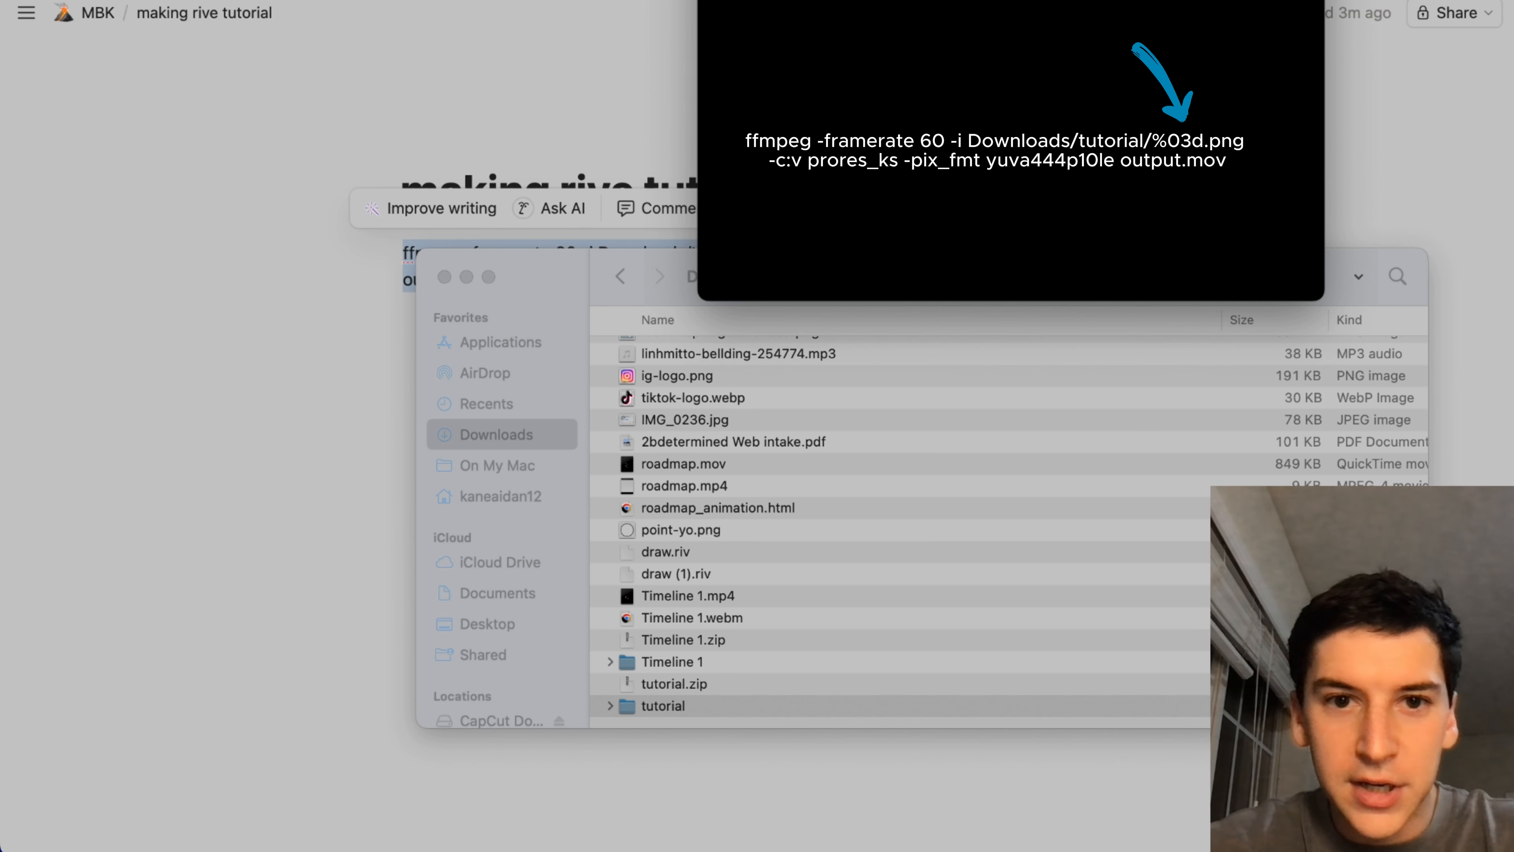
# Expand the tutorial folder in Finder, check its three-digit PNG frame numbering against the command's %03d pattern, and return to Terminal
pyautogui.click(617, 701)
pyautogui.click(609, 706)
pyautogui.scroll(-4, 784, 688)
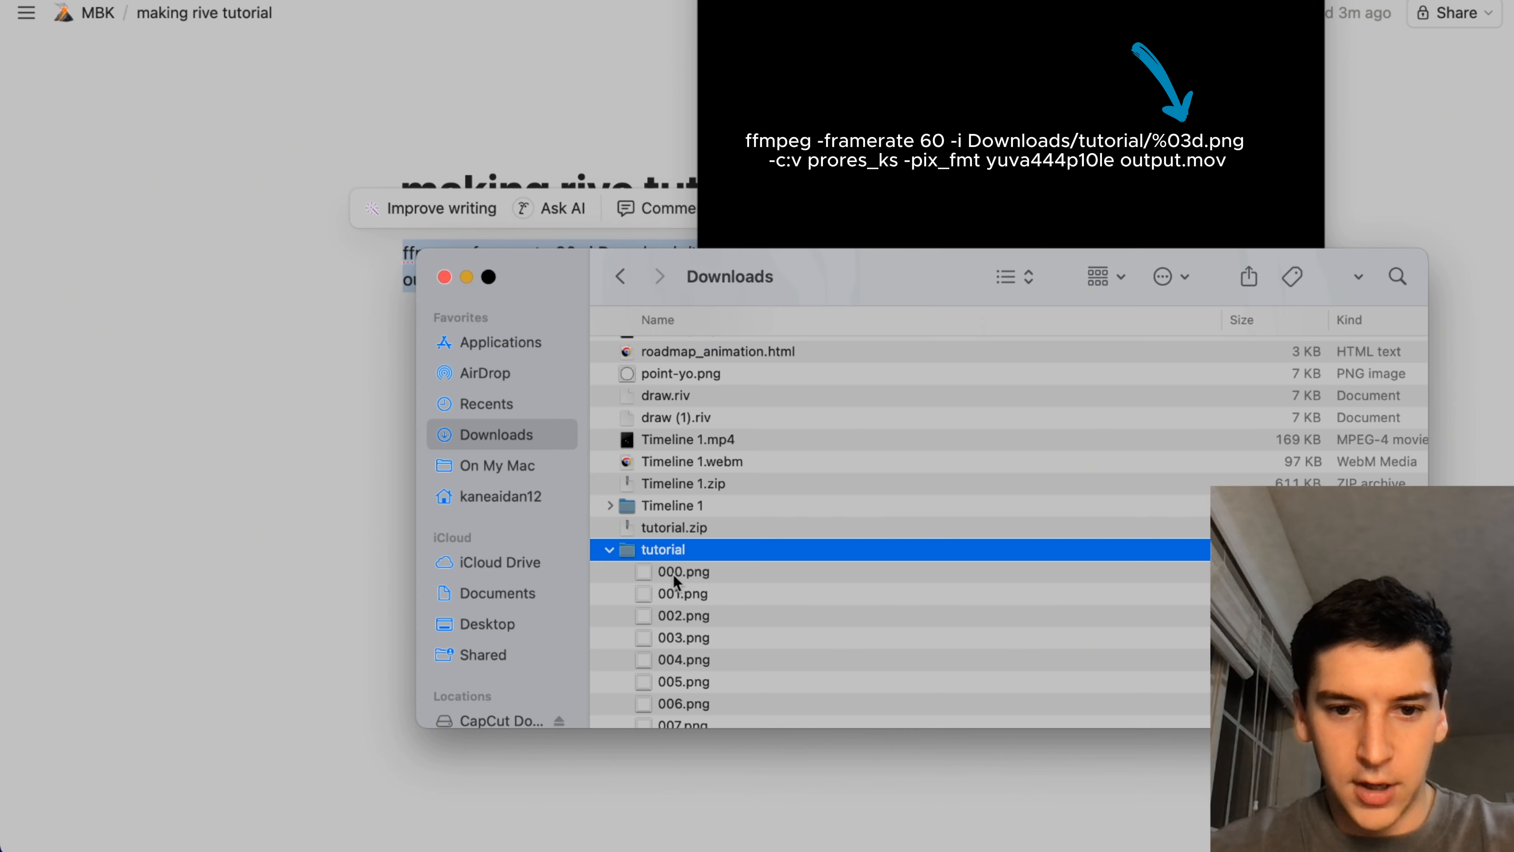
pyautogui.scroll(-4, 668, 648)
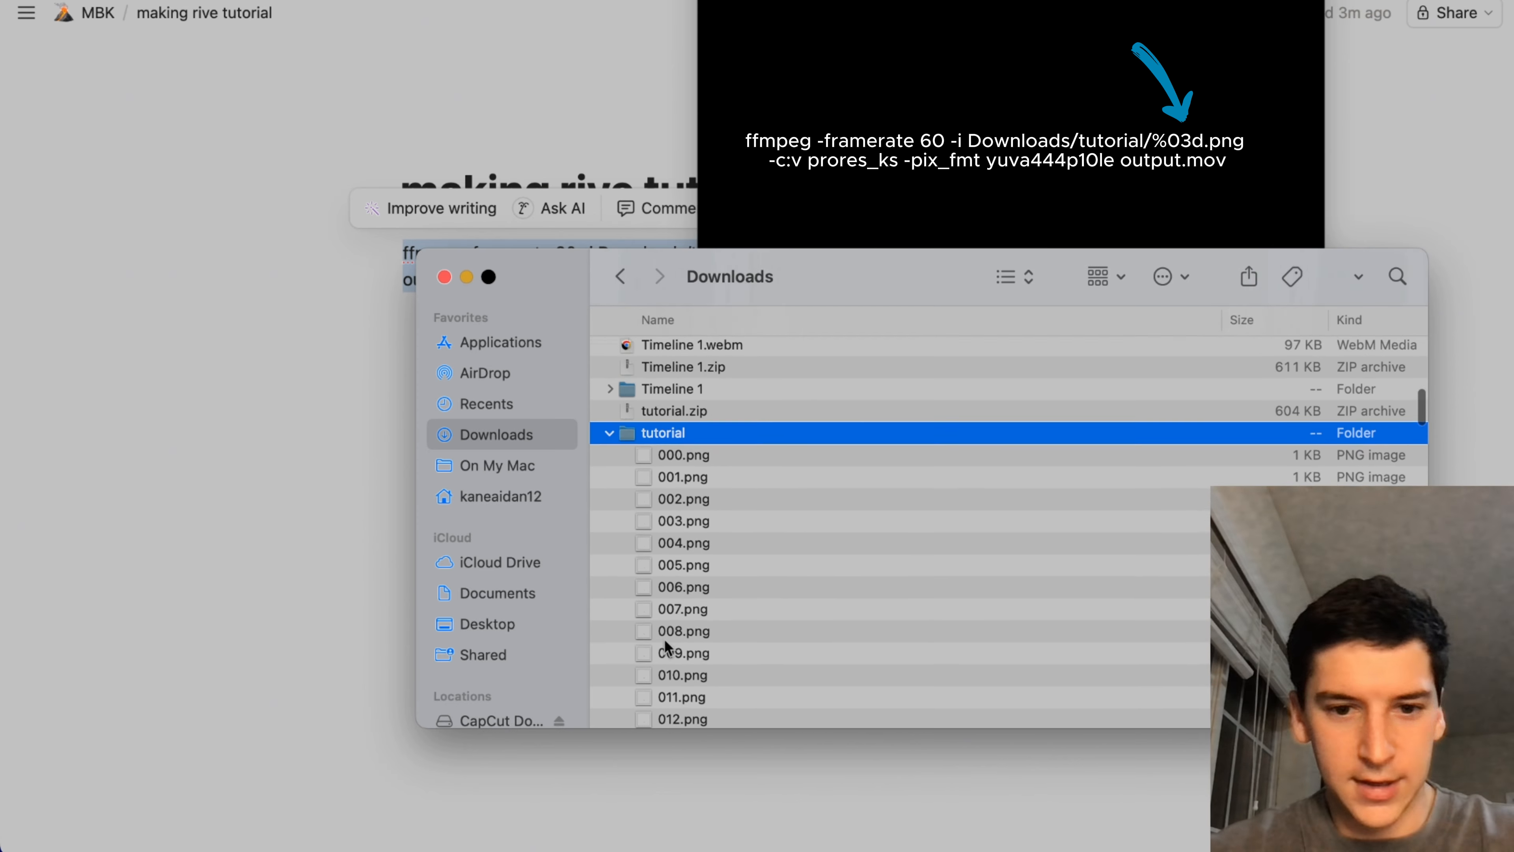
pyautogui.scroll(-5, 668, 645)
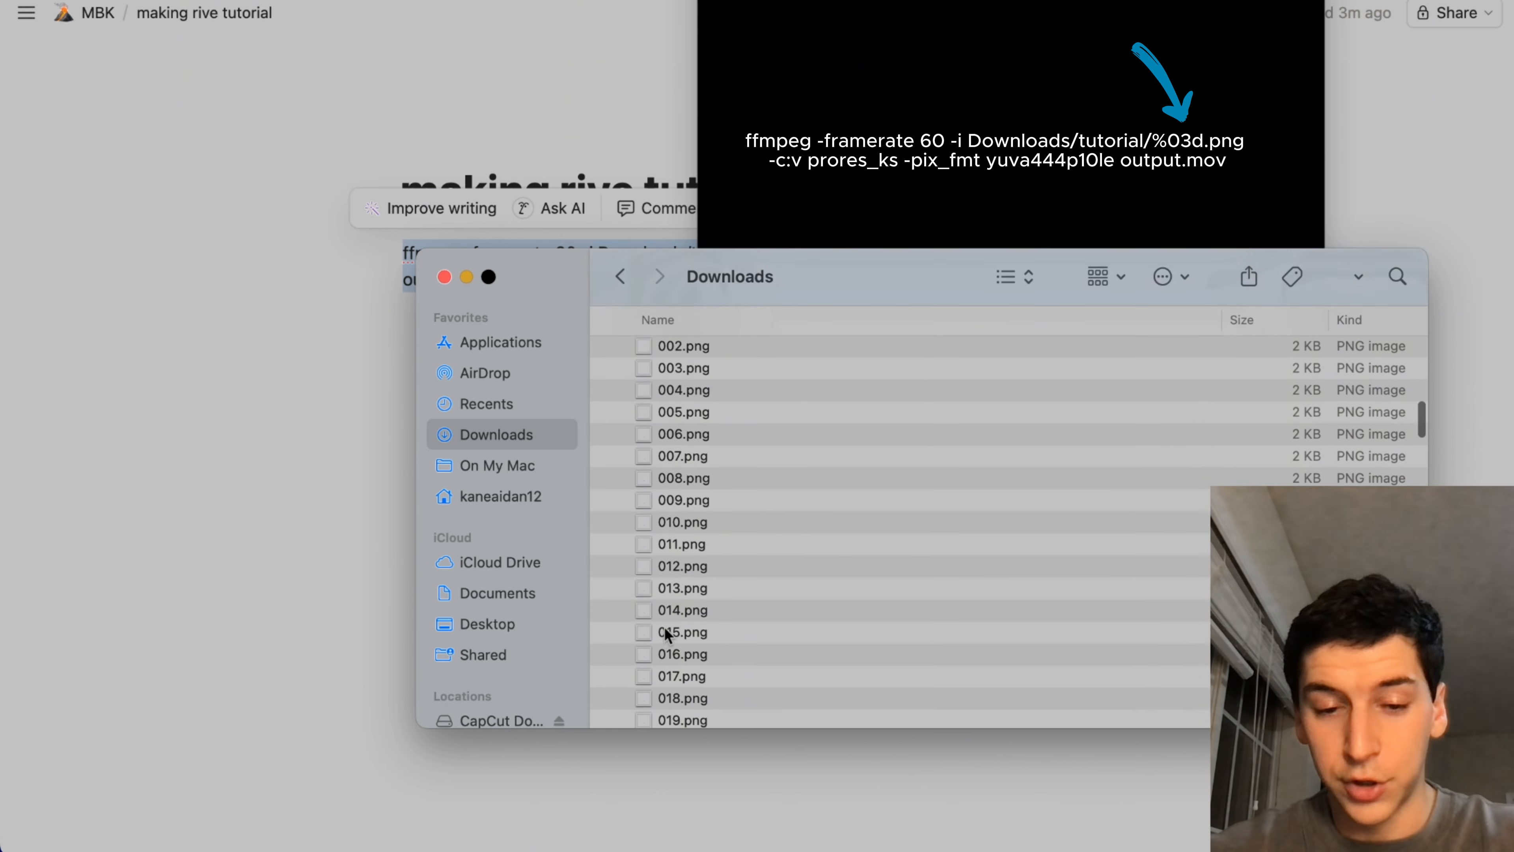
pyautogui.scroll(-3, 668, 635)
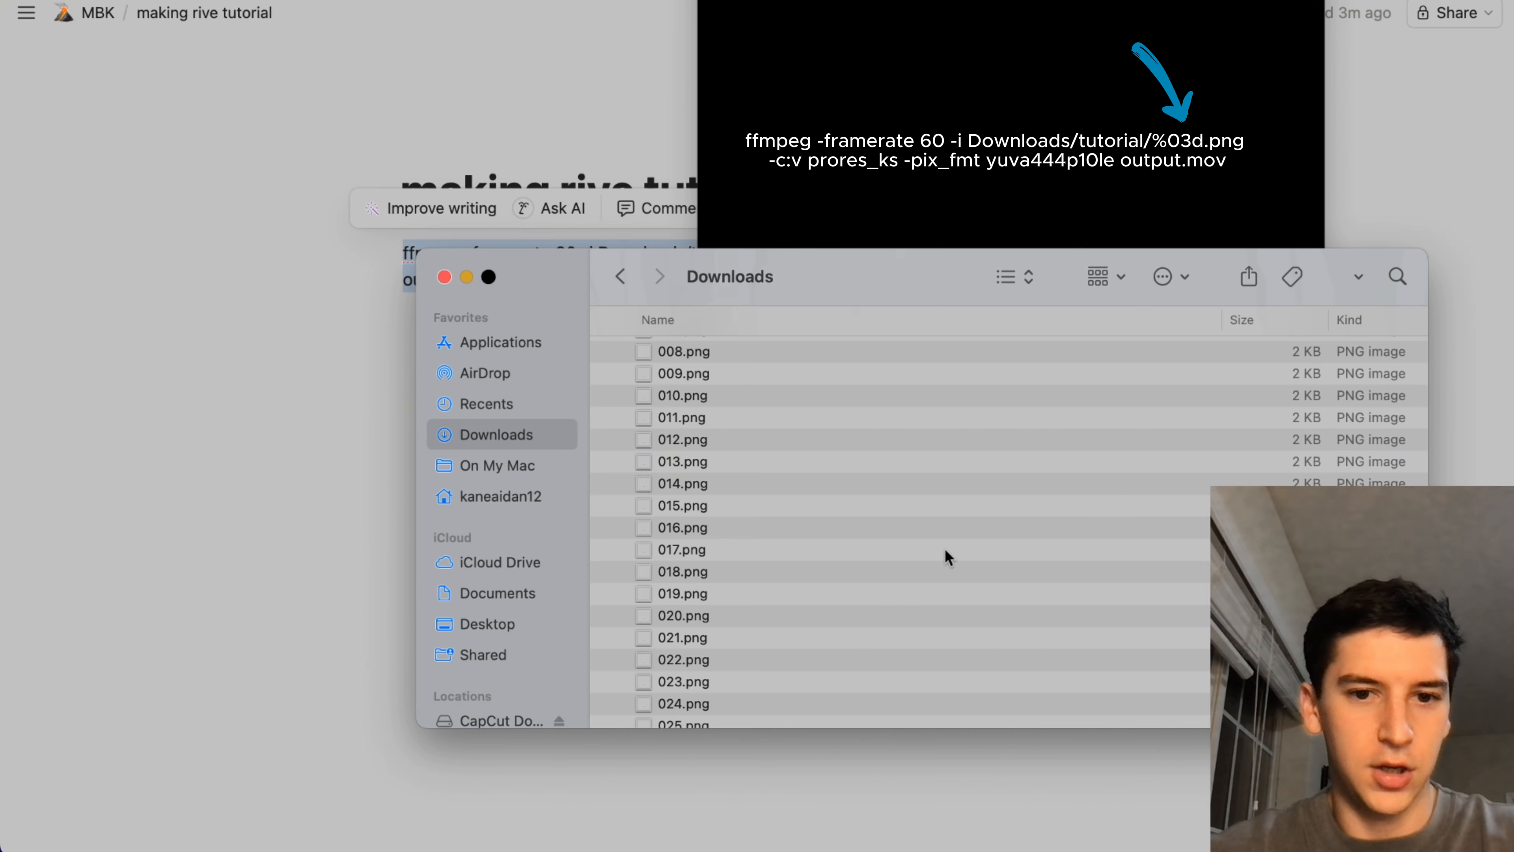
pyautogui.scroll(5, 728, 603)
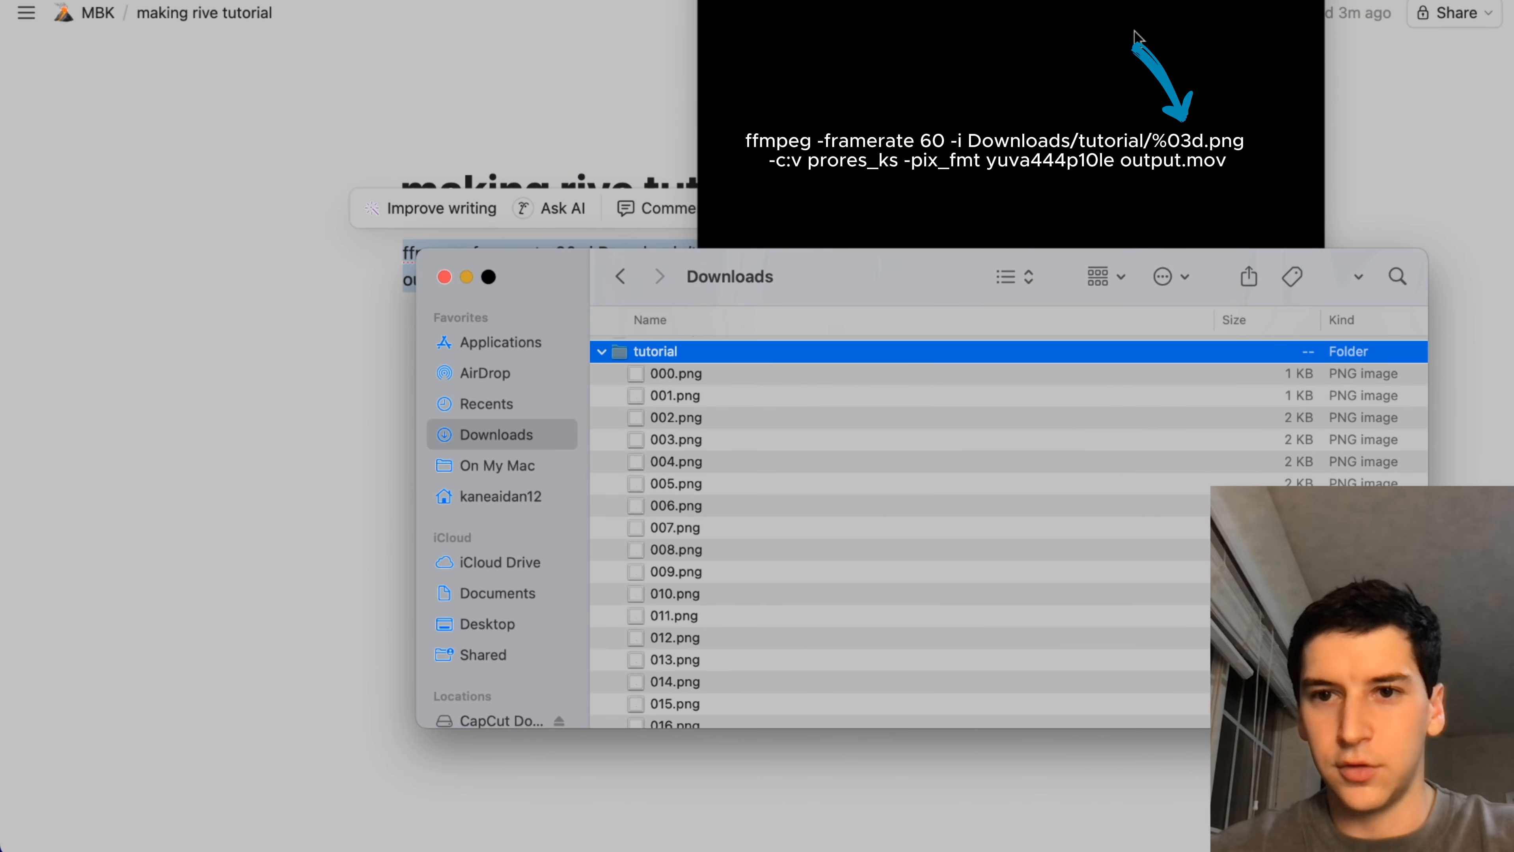
pyautogui.click(1157, 90)
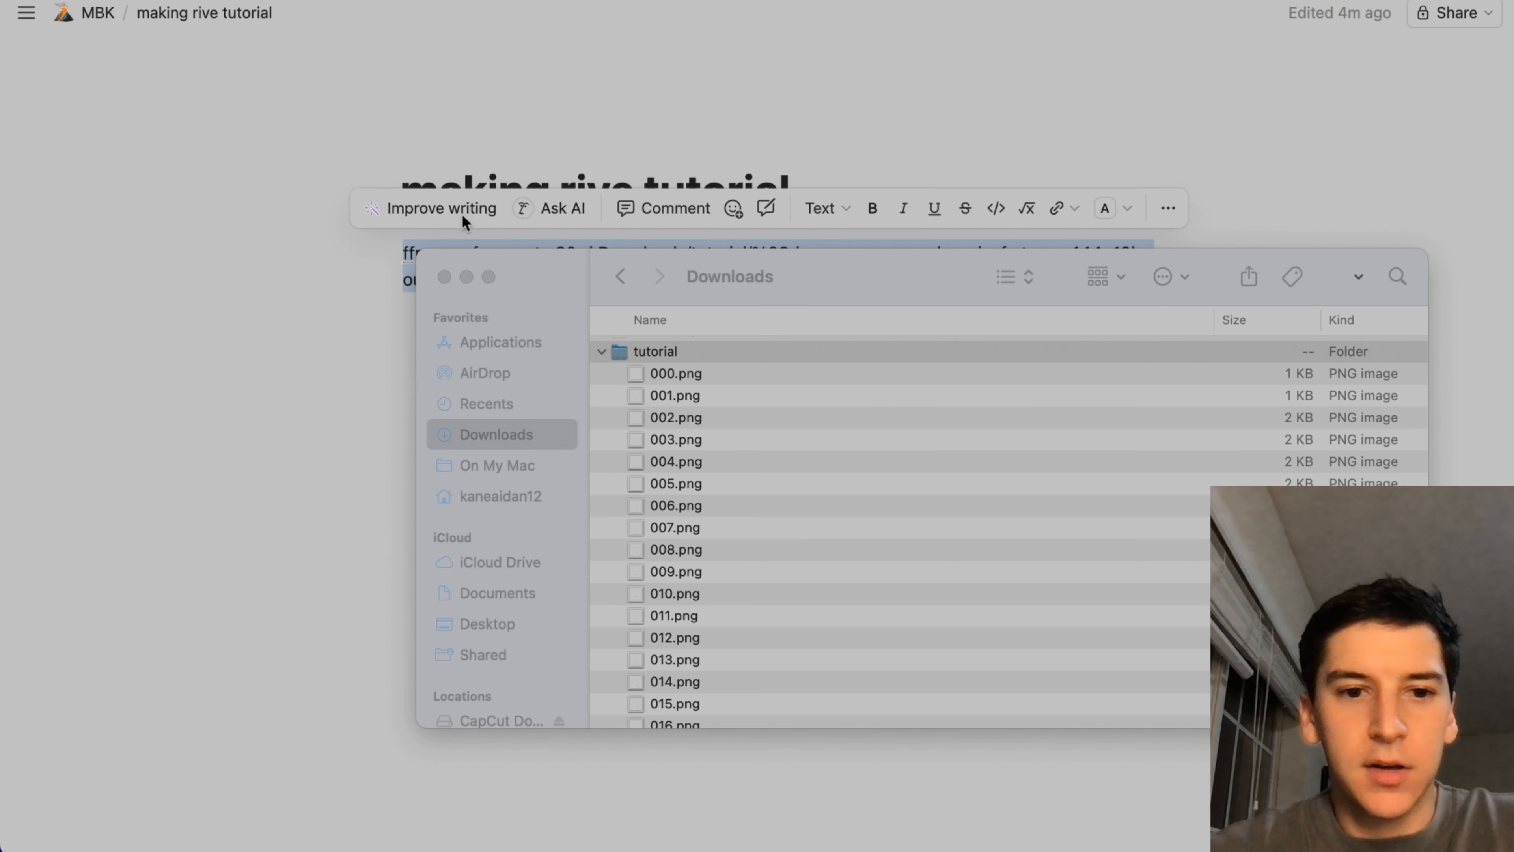
# Close the Finder window showing Downloads and deselect the ffmpeg command in the note
pyautogui.click(444, 276)
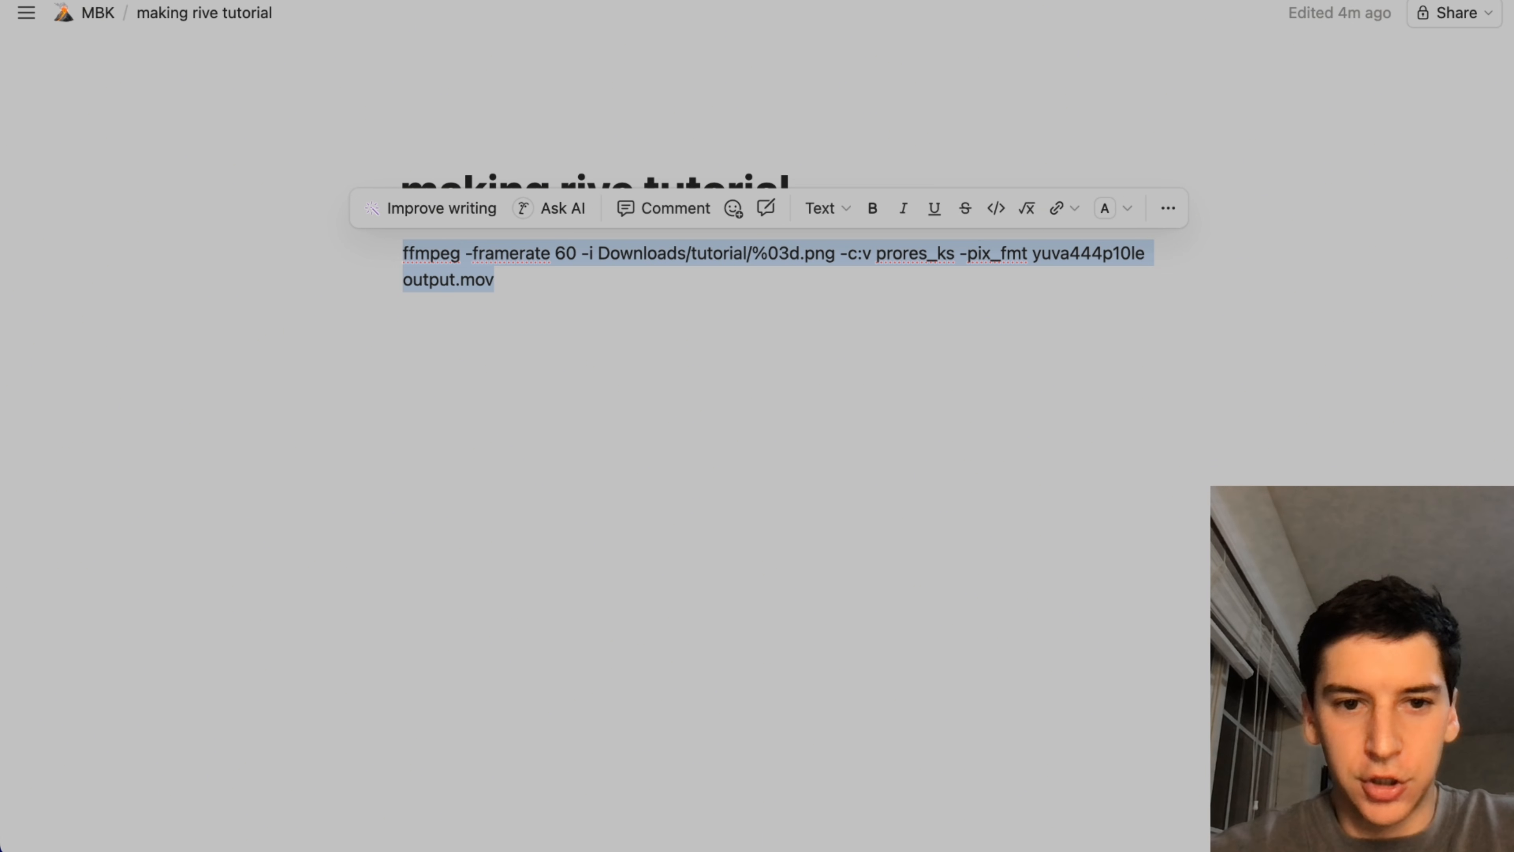
pyautogui.moveTo(864, 818)
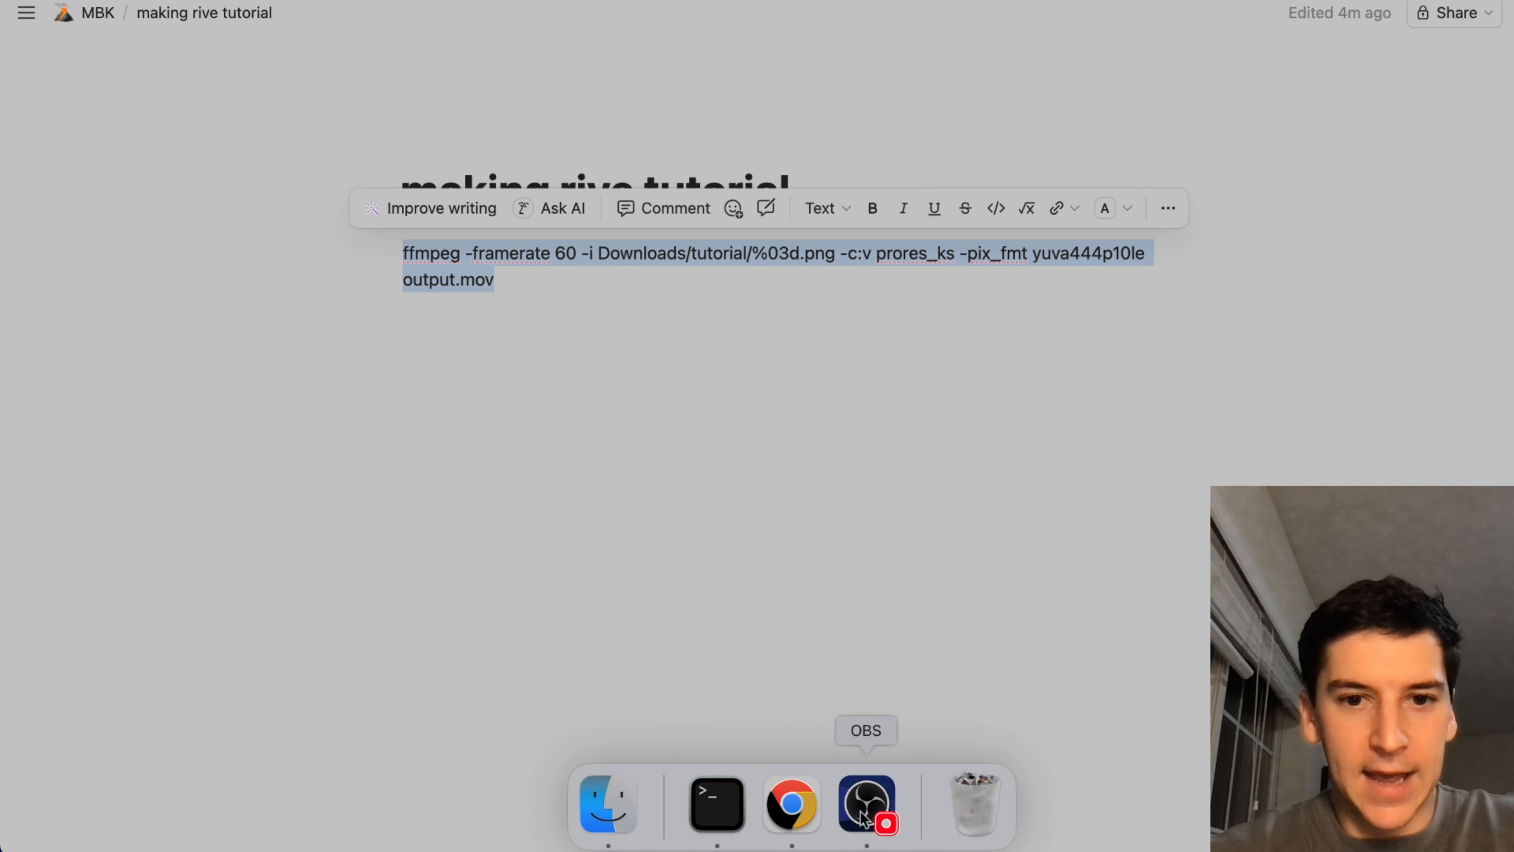
pyautogui.click(692, 284)
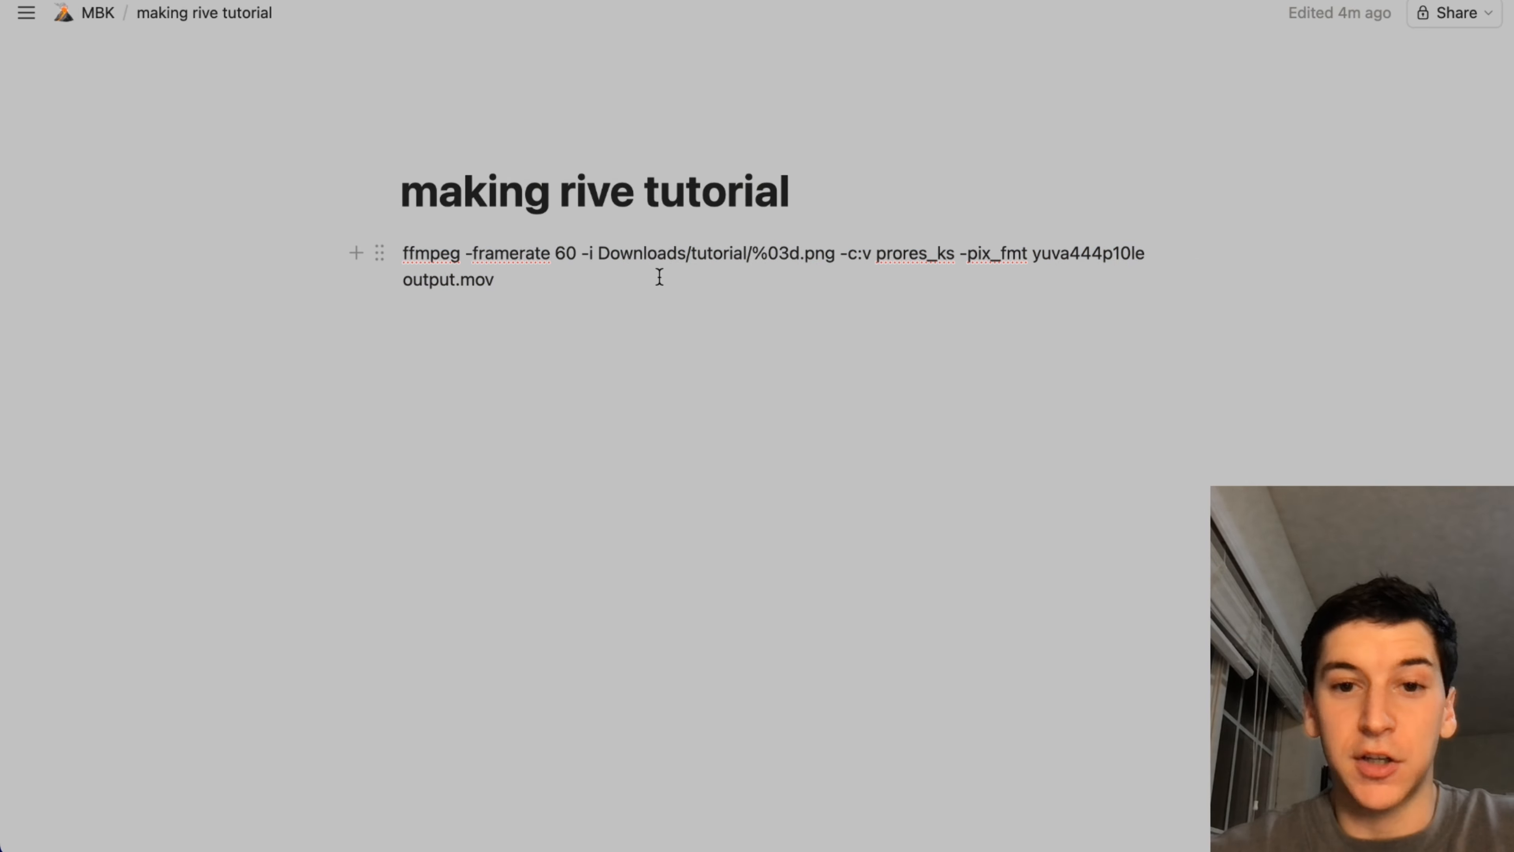